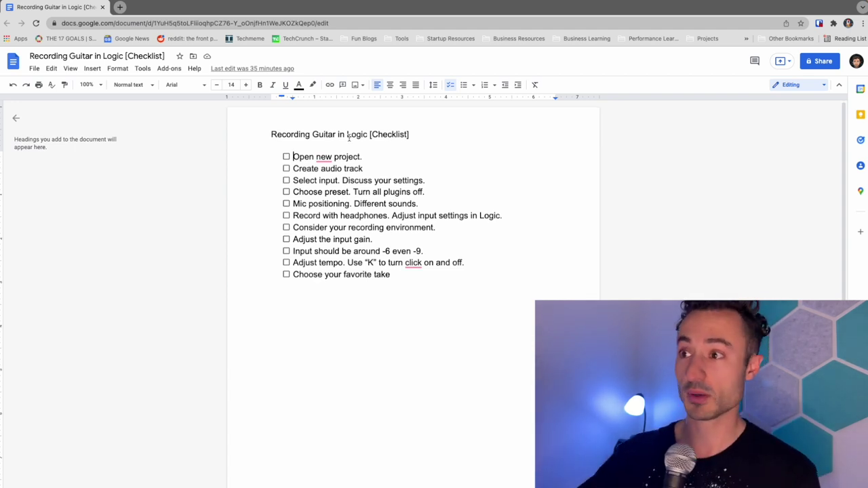
# Start making a copy of the checklist document, check its destination folder, then cancel the copy
pyautogui.click(34, 68)
pyautogui.click(62, 136)
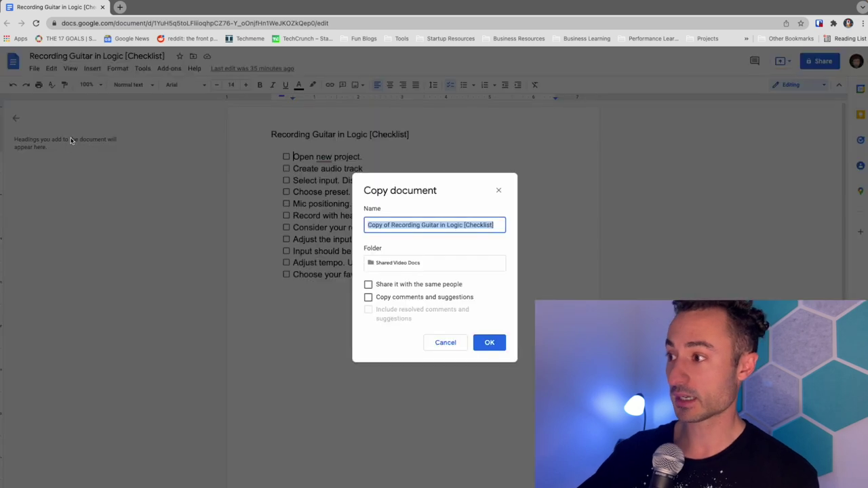
pyautogui.click(393, 269)
pyautogui.click(512, 248)
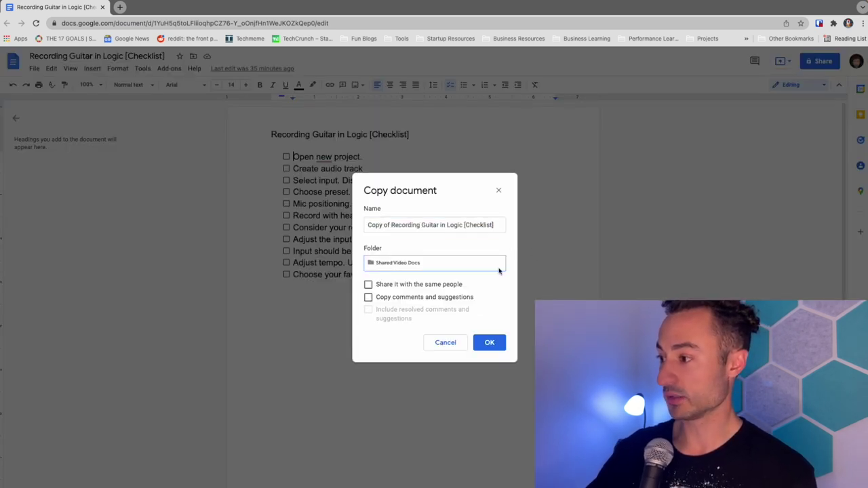
pyautogui.click(456, 345)
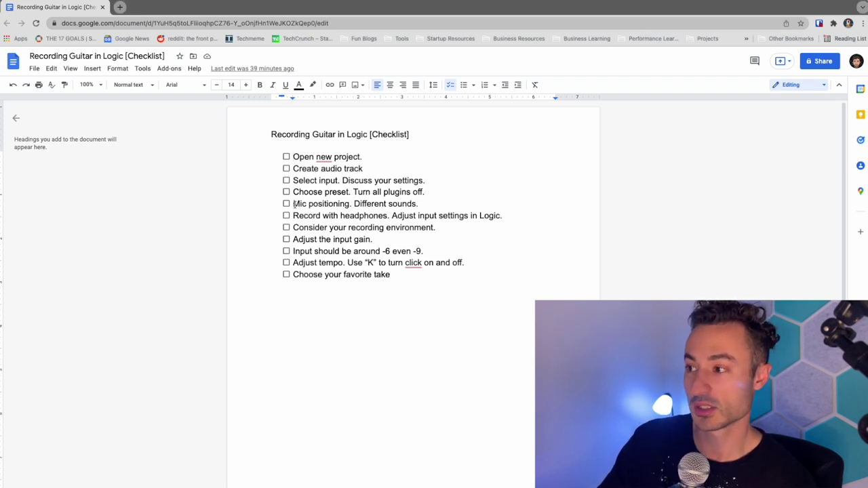
# Switch from the browser to the desktop and launch Logic Pro from the Dock
pyautogui.hotkey('ctrl', 'Left')
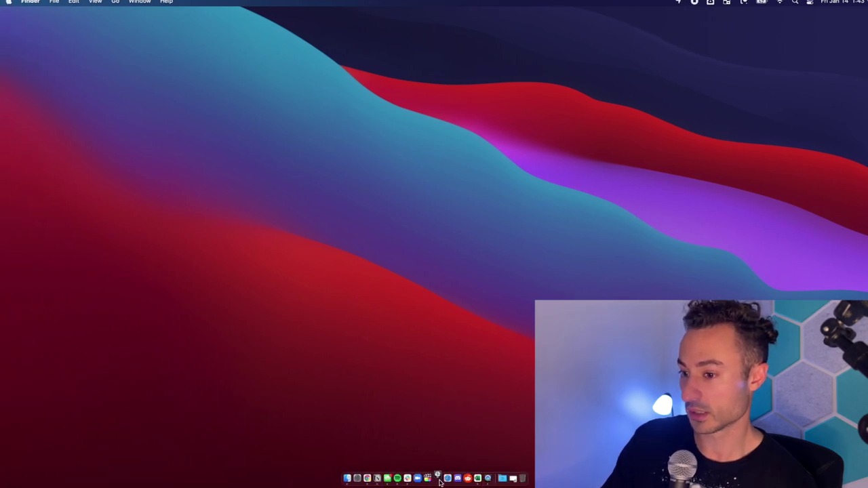
pyautogui.click(438, 479)
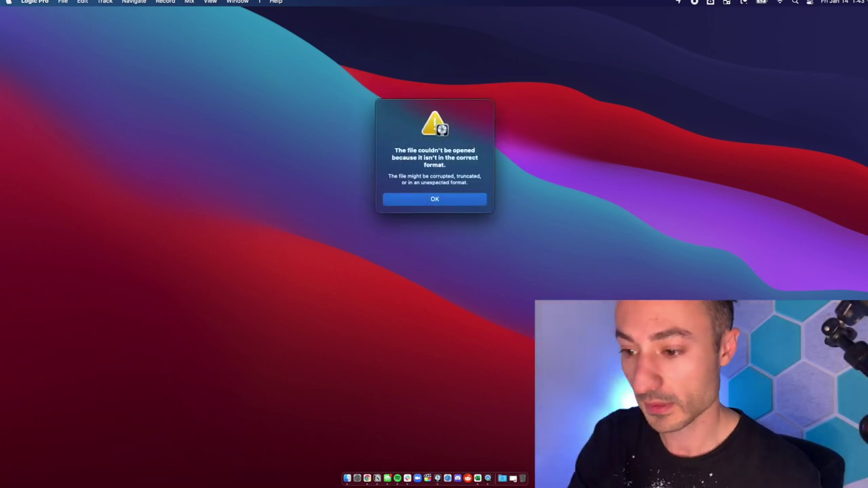
# Dismiss the file format and audio interface alerts, browse My Templates, then create an Empty Project
pyautogui.click(418, 203)
pyautogui.click(419, 204)
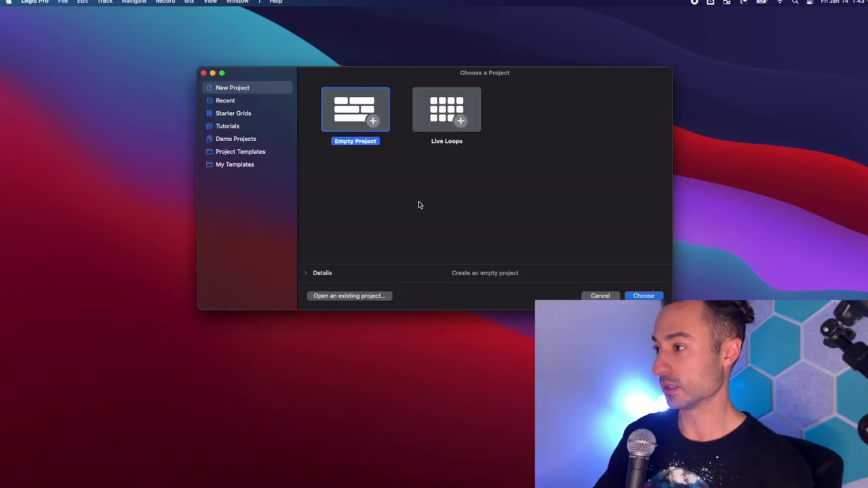
pyautogui.click(235, 164)
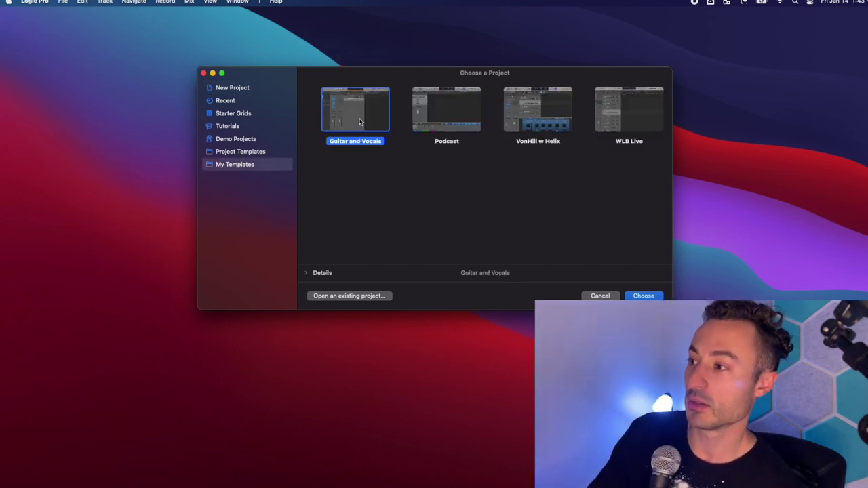
pyautogui.click(257, 92)
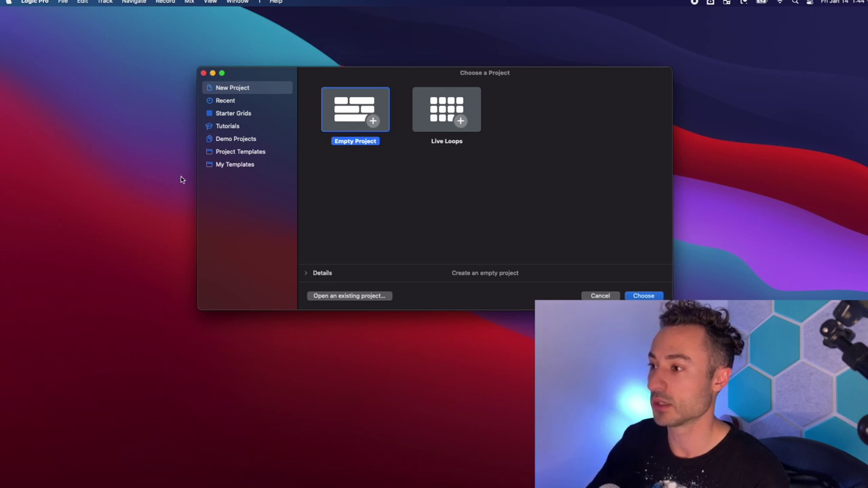
pyautogui.click(237, 166)
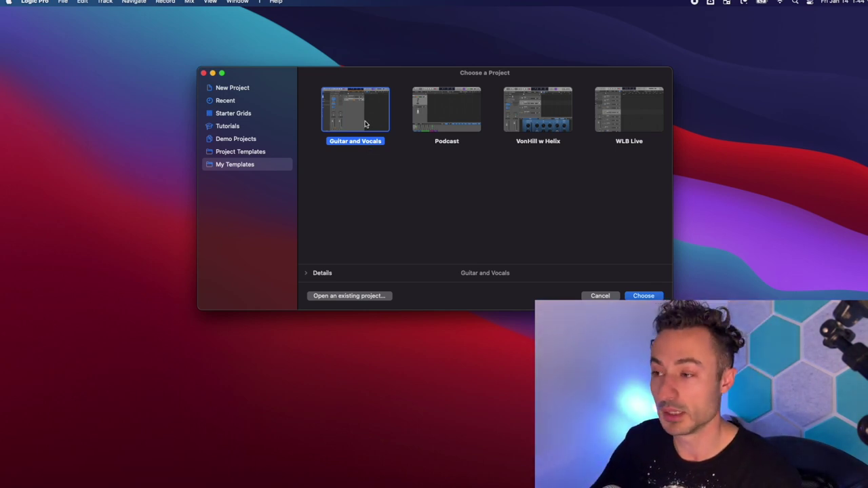
pyautogui.click(252, 93)
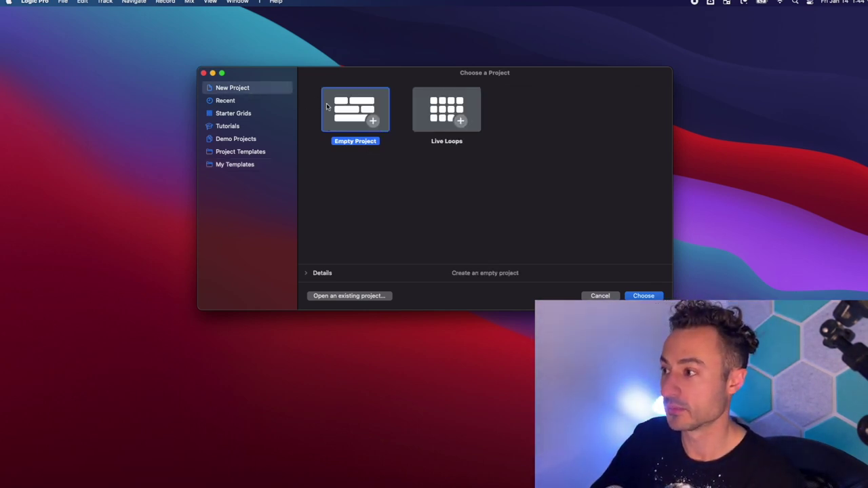
pyautogui.click(643, 295)
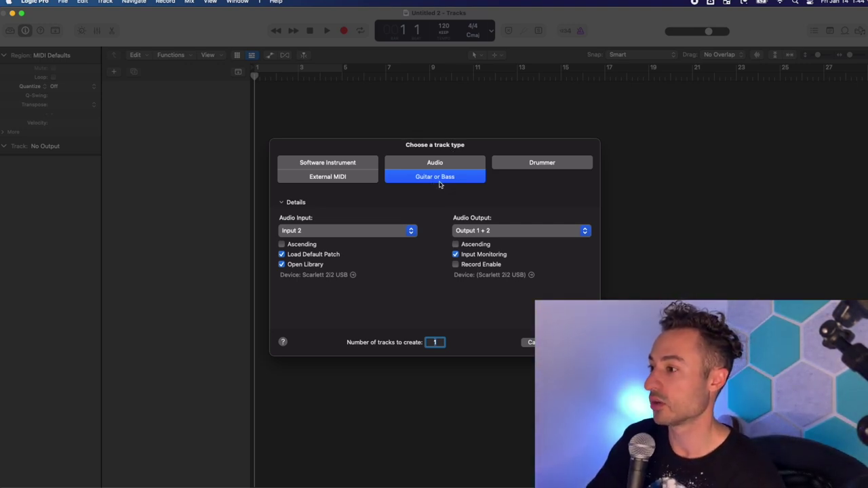
pyautogui.click(436, 166)
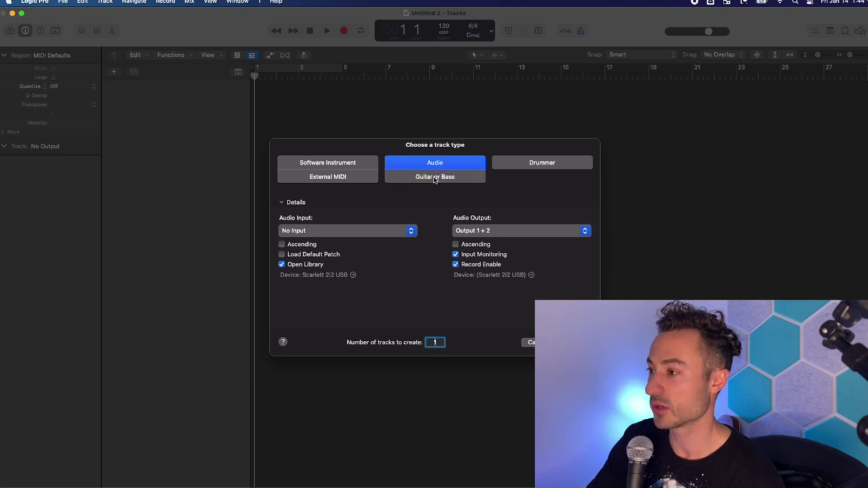
pyautogui.click(471, 177)
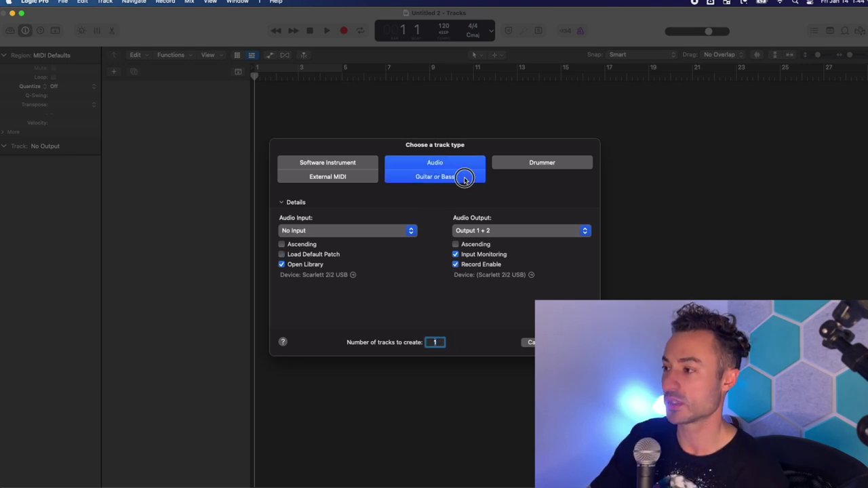
pyautogui.click(450, 165)
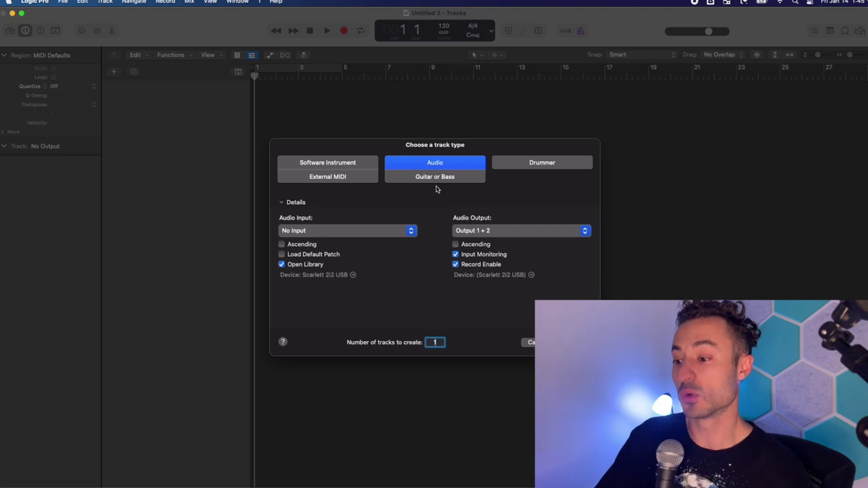
# Choose an Audio track type recording from Input 1 and playing through Output 1 + 2
pyautogui.click(440, 178)
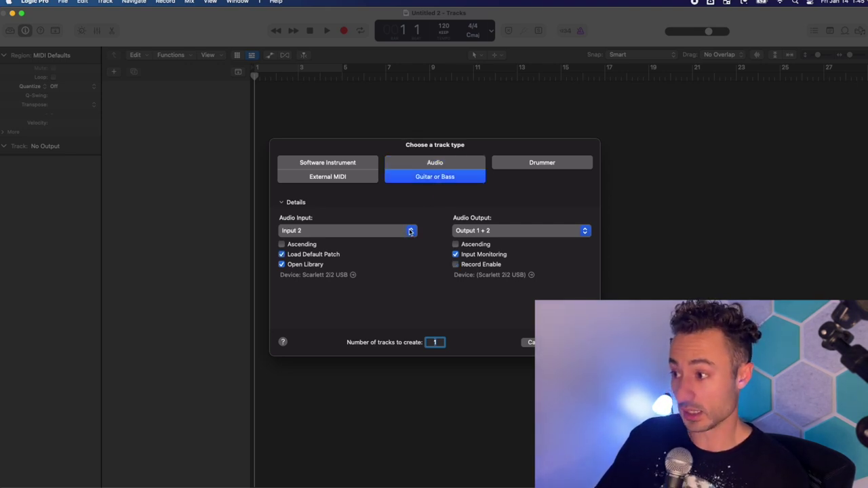
pyautogui.click(446, 166)
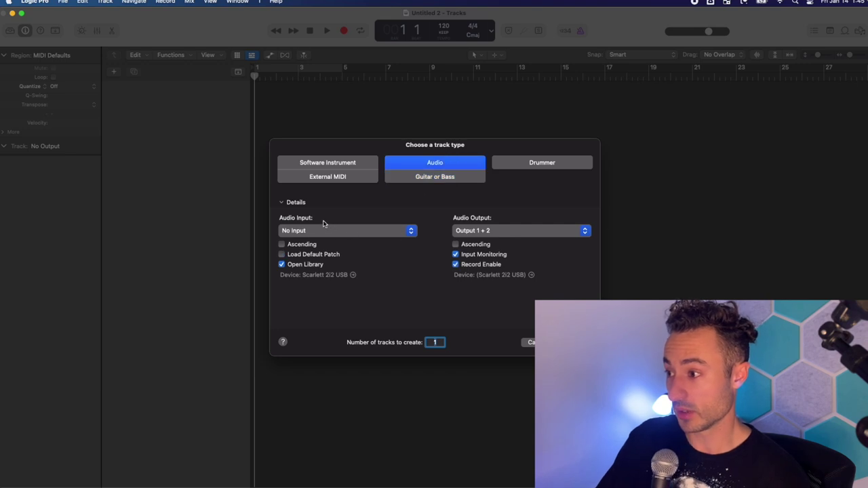
pyautogui.click(293, 230)
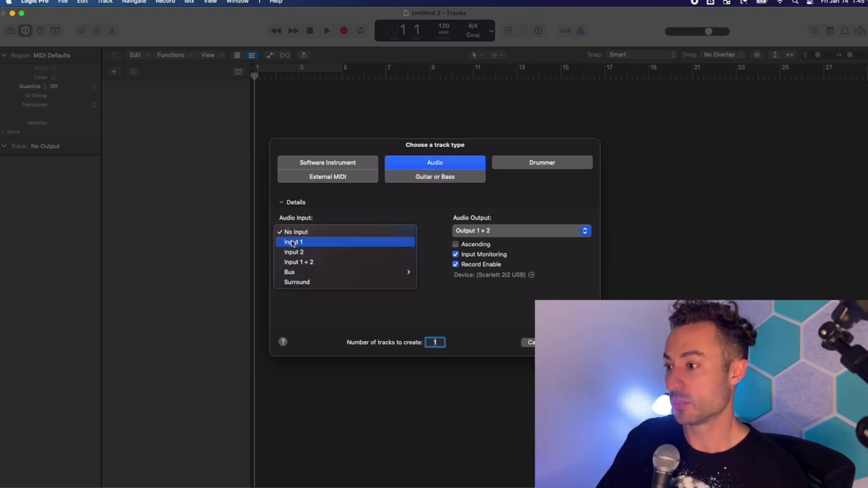
pyautogui.click(292, 243)
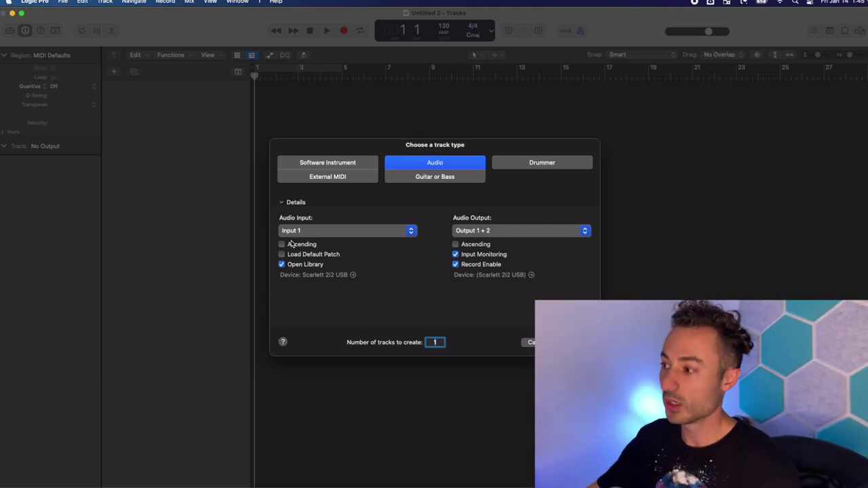
pyautogui.click(484, 232)
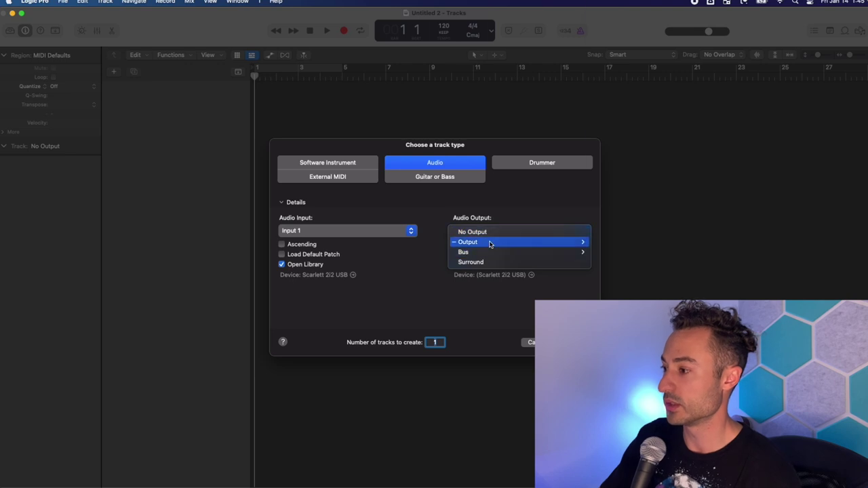
pyautogui.moveTo(495, 242)
pyautogui.click(588, 217)
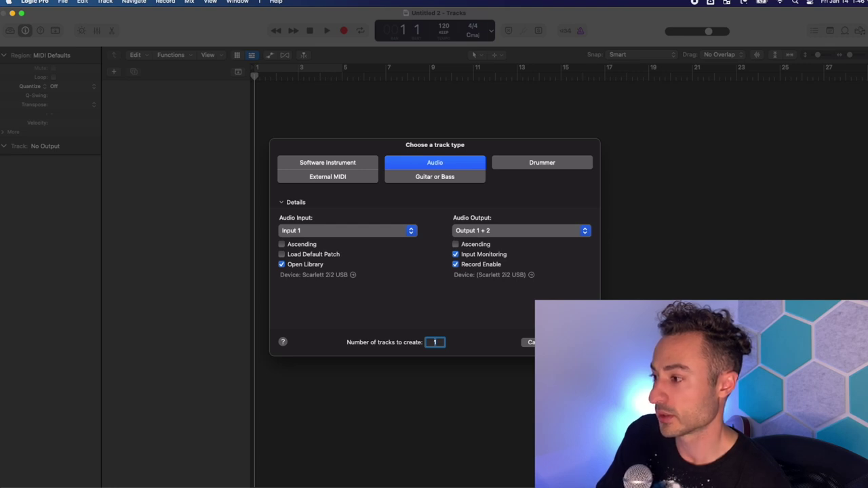
# Create the Audio 1 track, make the track lanes taller, and reset its peak meter
pyautogui.press('Return')
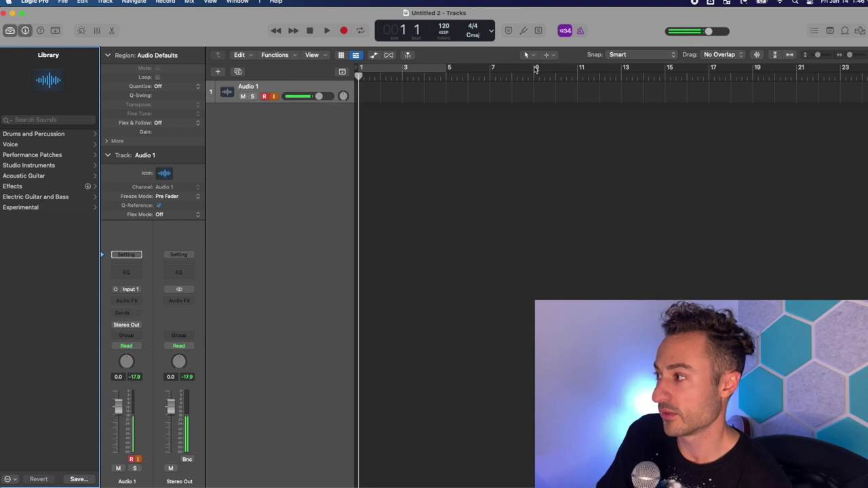
pyautogui.moveTo(819, 57); pyautogui.dragTo(823, 58)
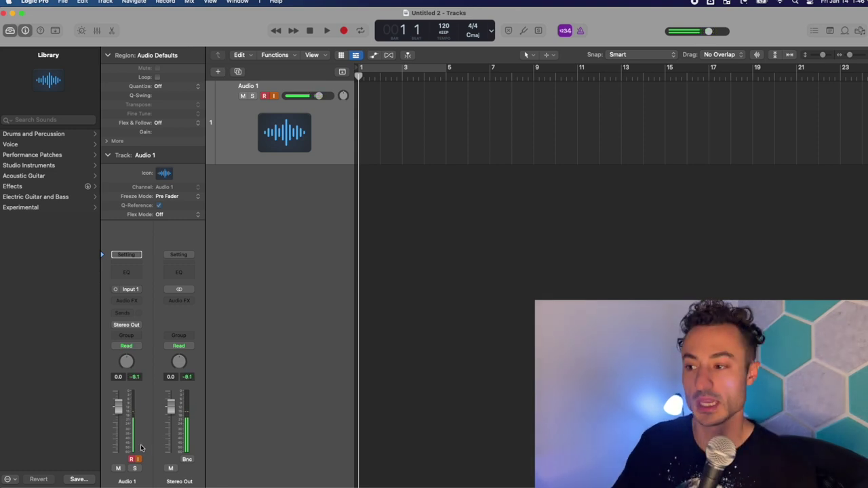
pyautogui.click(135, 377)
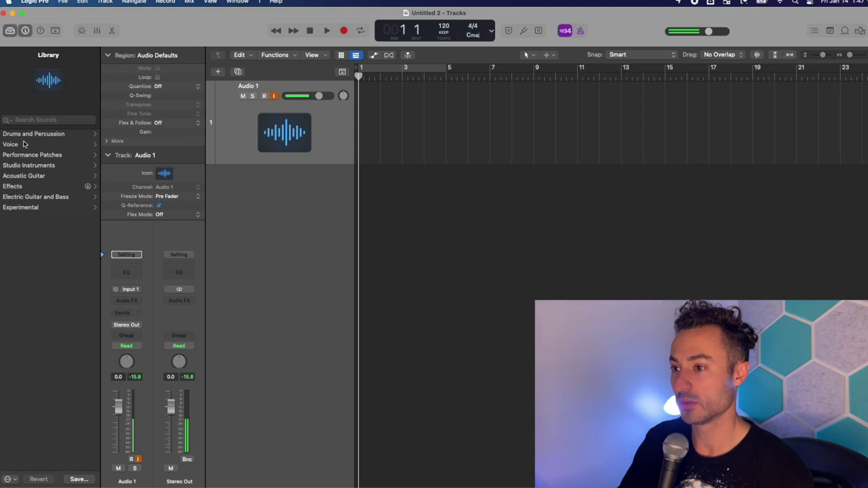
# Load the Natural Stereo patch from the Library's Acoustic Guitar category
pyautogui.click(30, 176)
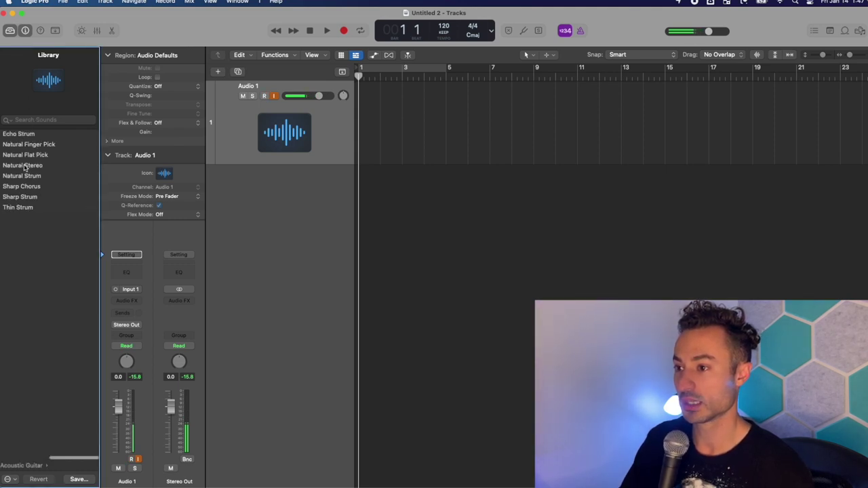
pyautogui.click(23, 166)
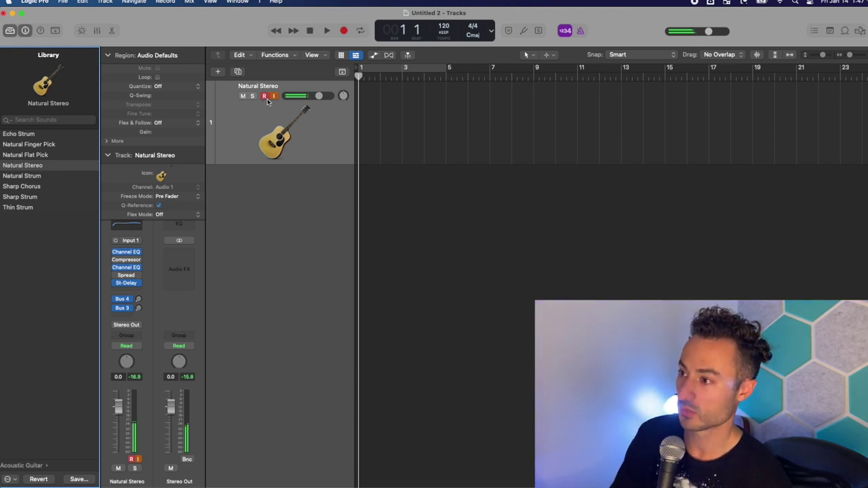
# Turn on the Natural Stereo track's R (Record Enable) and I (Input Monitoring) buttons
pyautogui.click(265, 109)
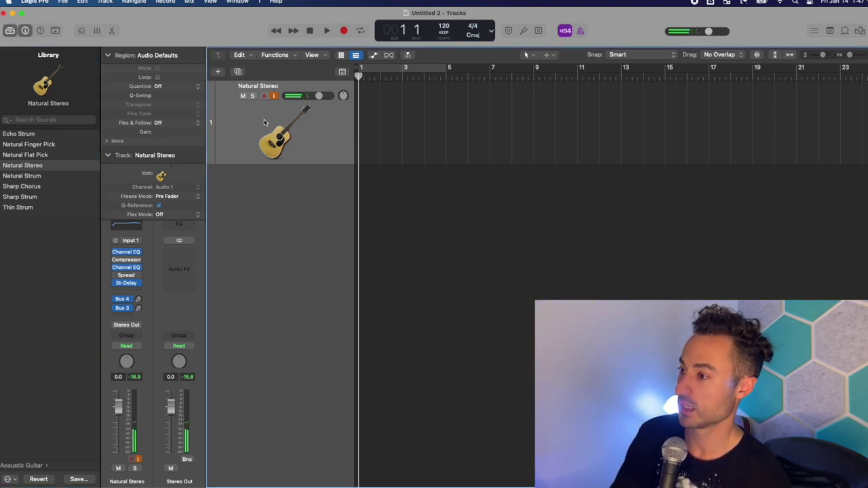
pyautogui.click(264, 97)
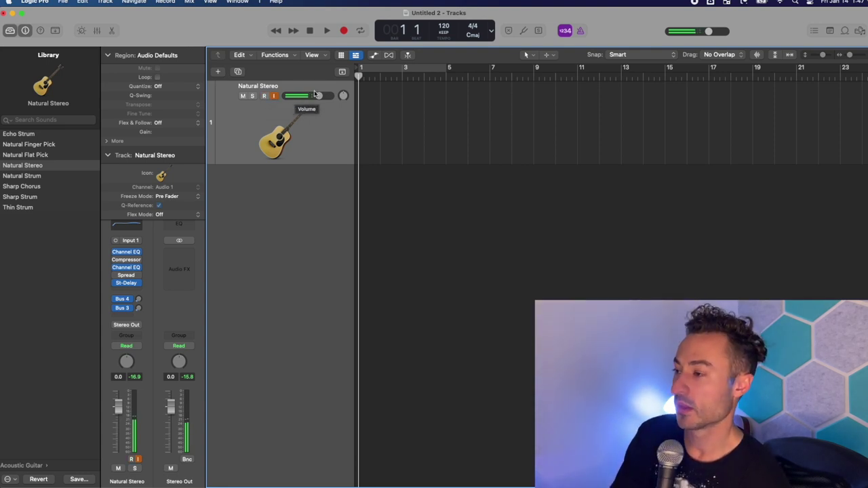
pyautogui.click(272, 97)
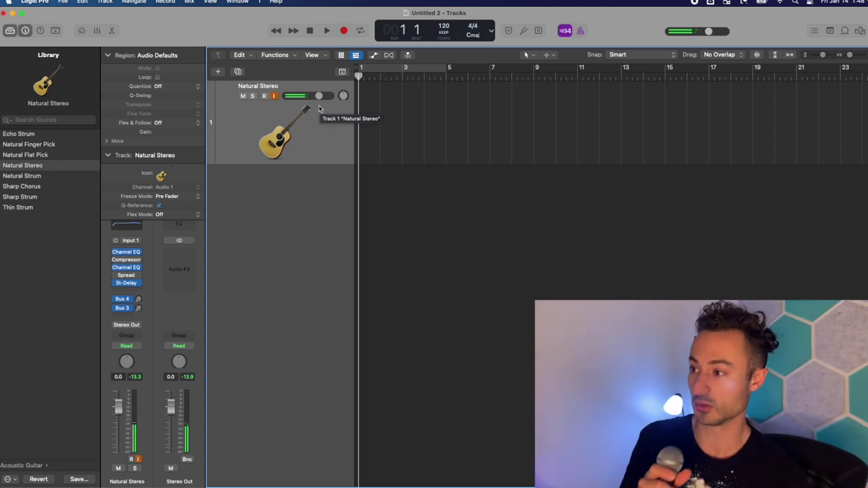
pyautogui.hscroll(-1, 369, 145)
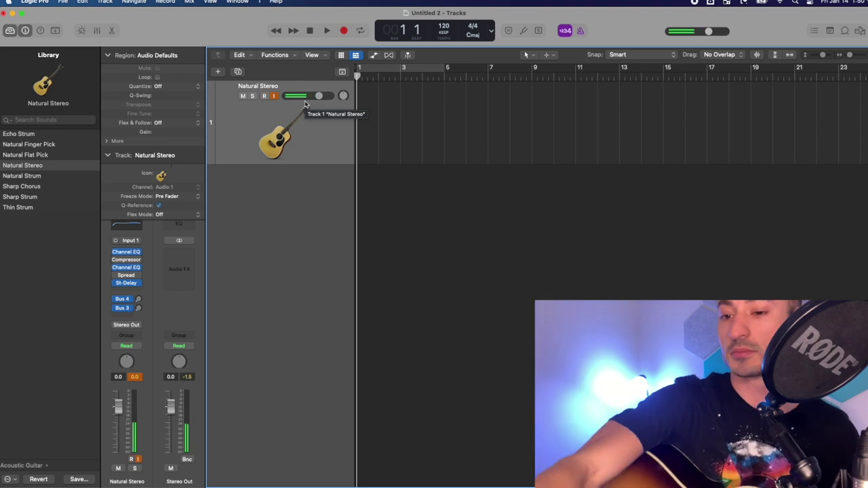
# Record the Natural Stereo#01 guitar take spanning roughly bars 1 to 13, then stop
pyautogui.press('r')
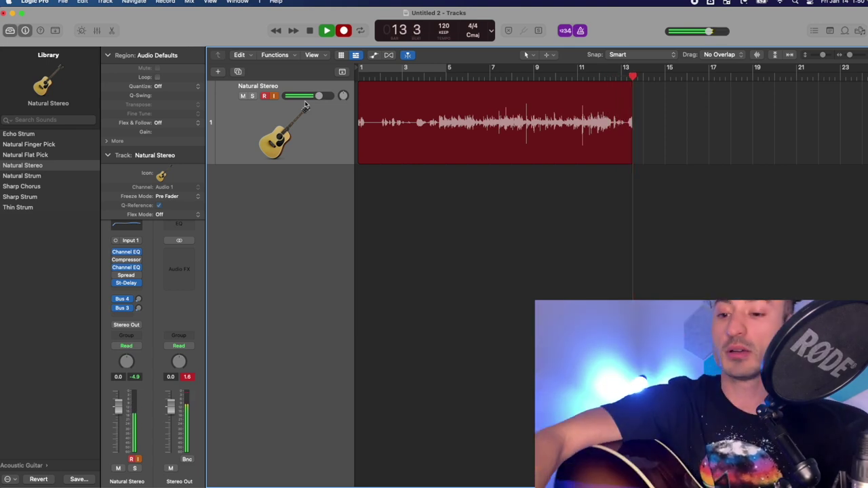
pyautogui.press('space')
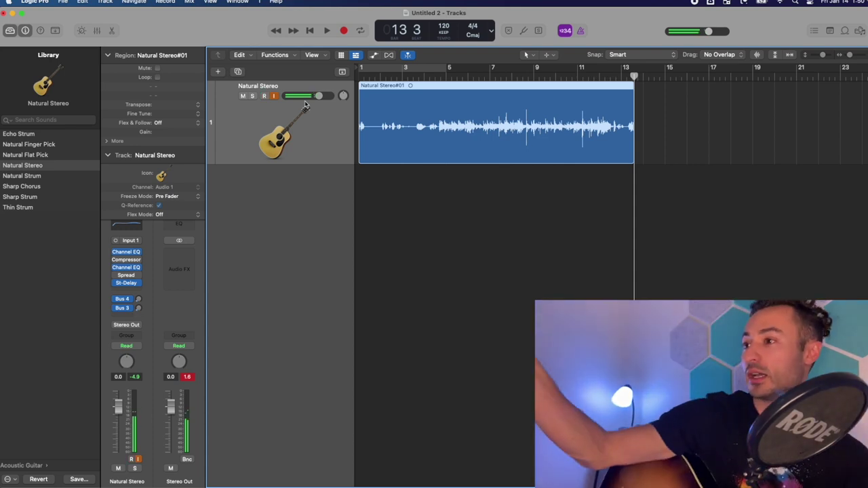
# Play the Natural Stereo#01 take from bar 4 to about bar 10, then stop playback
pyautogui.click(433, 74)
pyautogui.press('space')
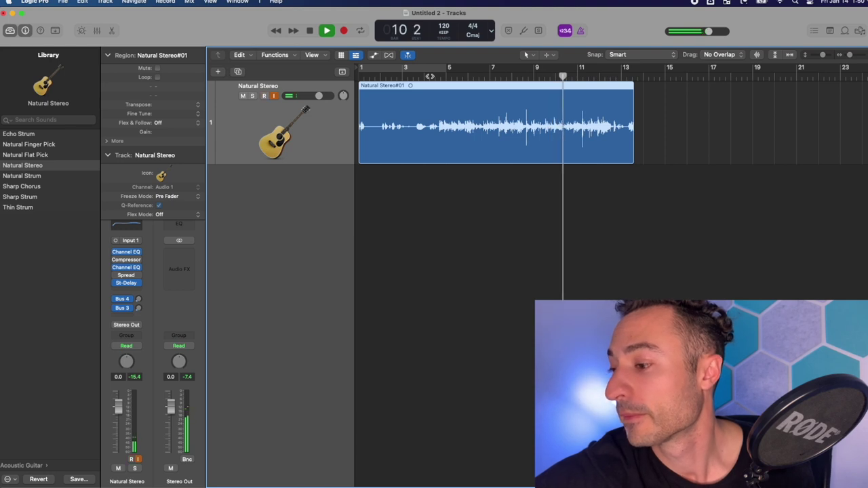
pyautogui.press('space')
pyautogui.hotkey('alt', 'r')
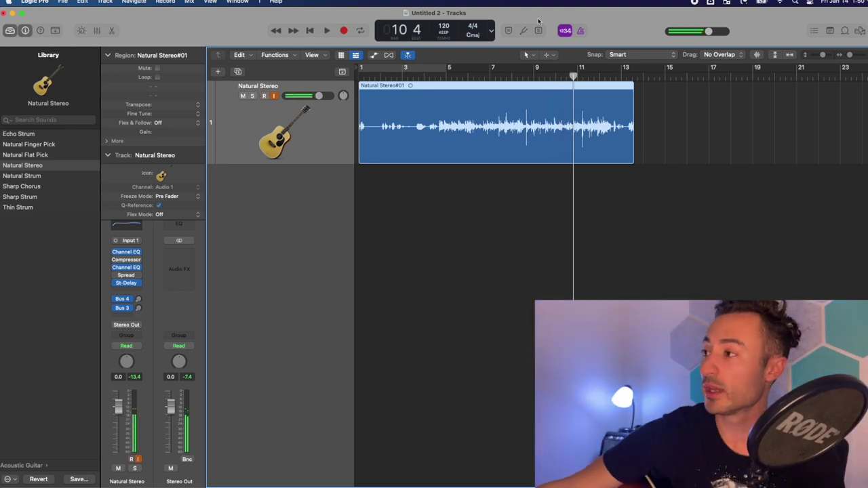
# Enlarge the take's waveform with Waveform Zoom, review the checklist's 'Select input' line, then return to Logic
pyautogui.click(756, 56)
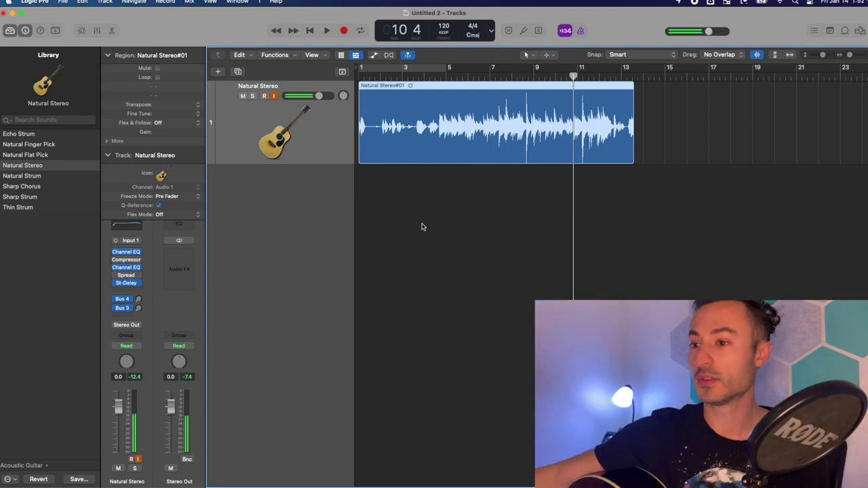
pyautogui.hotkey('ctrl', 'Right')
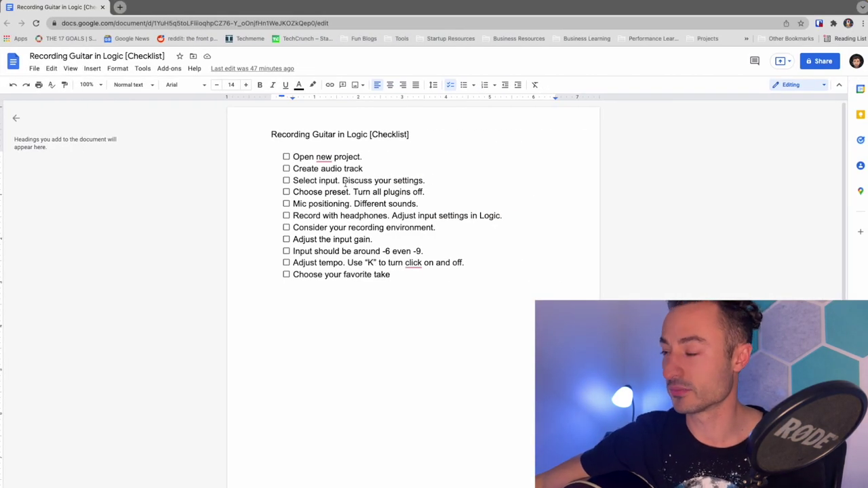
pyautogui.click(363, 169)
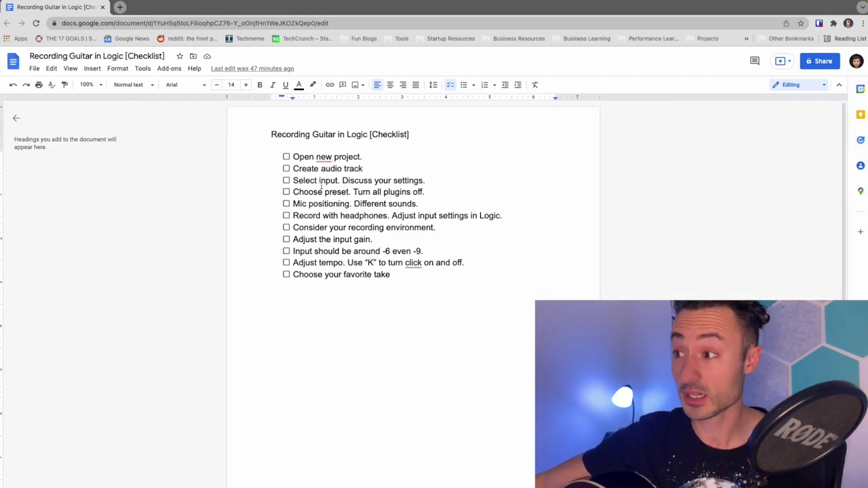
pyautogui.moveTo(294, 180); pyautogui.dragTo(425, 179)
pyautogui.click(424, 181)
pyautogui.hotkey('ctrl', 'Left')
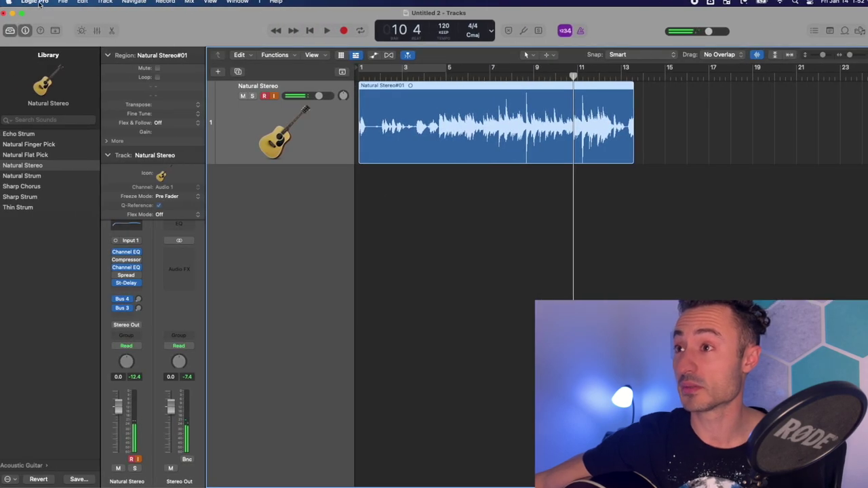
# Open Logic Pro's Audio preferences from the application menu
pyautogui.click(35, 2)
pyautogui.click(40, 4)
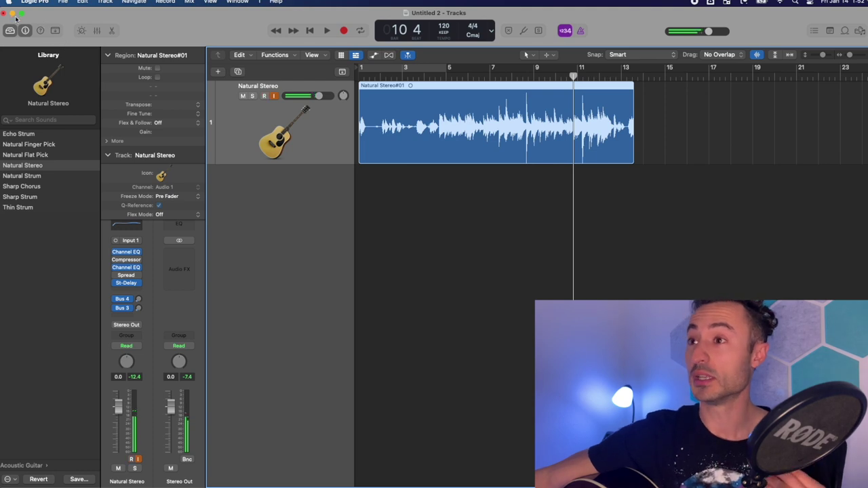
pyautogui.click(34, 2)
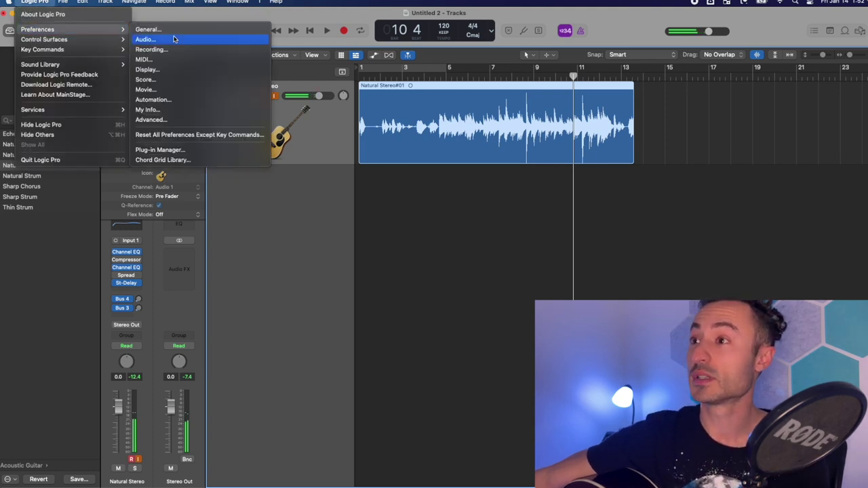
pyautogui.moveTo(85, 32)
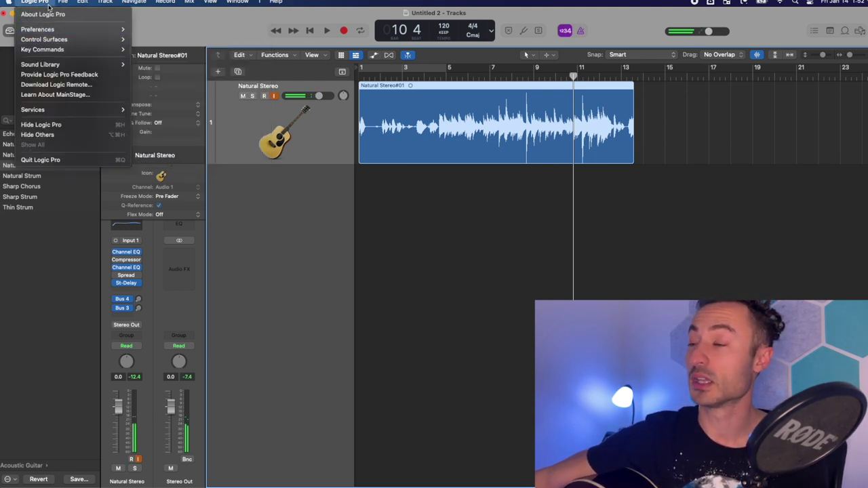
pyautogui.moveTo(54, 30)
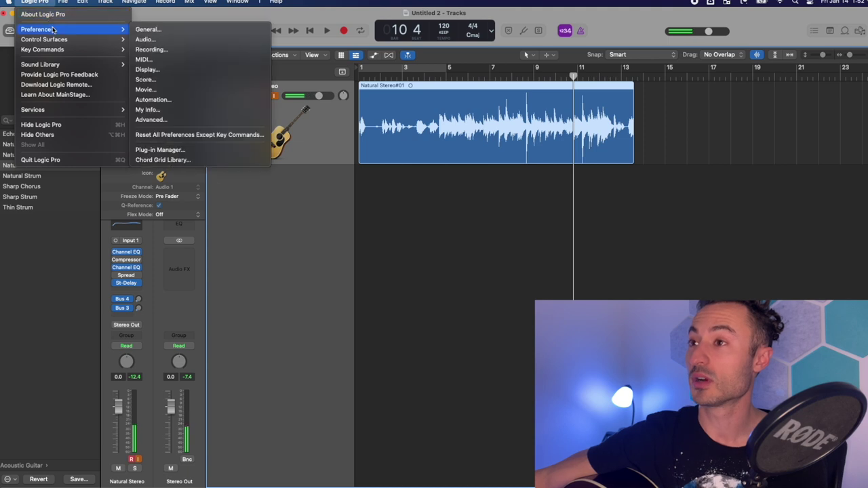
pyautogui.click(151, 42)
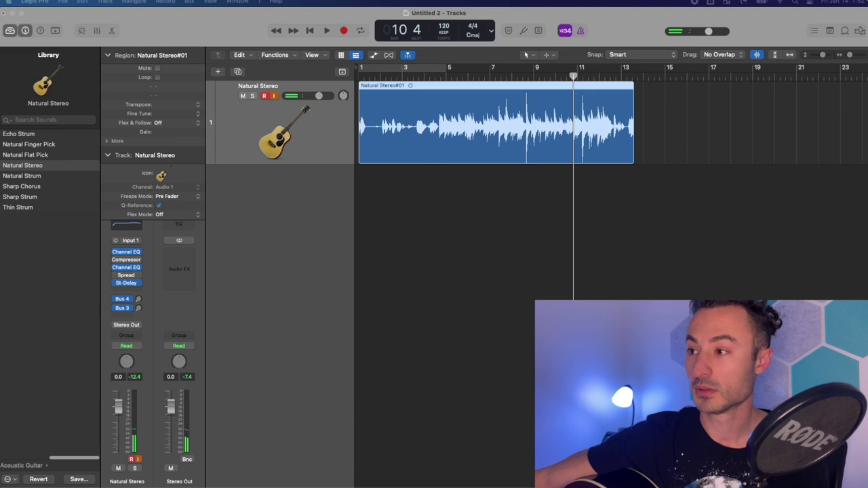
# Keep Scarlett 2i2 USB as output and input device, then close Preferences
pyautogui.moveTo(461, 120); pyautogui.dragTo(489, 120)
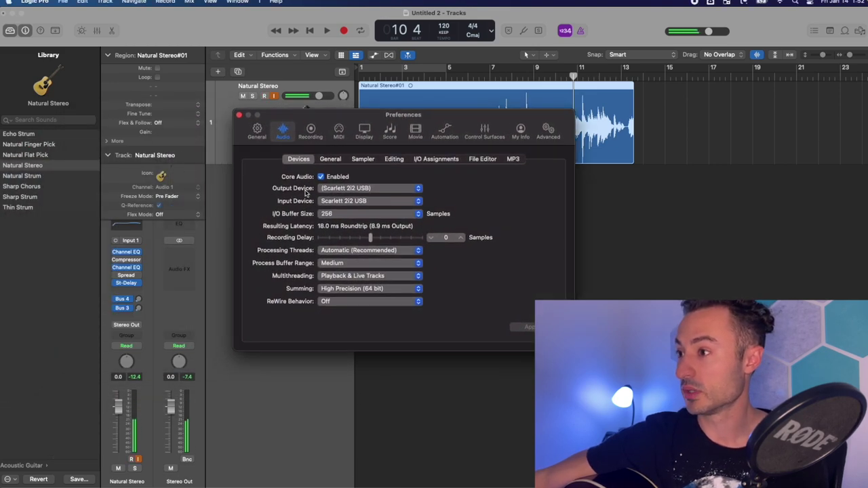
pyautogui.click(378, 193)
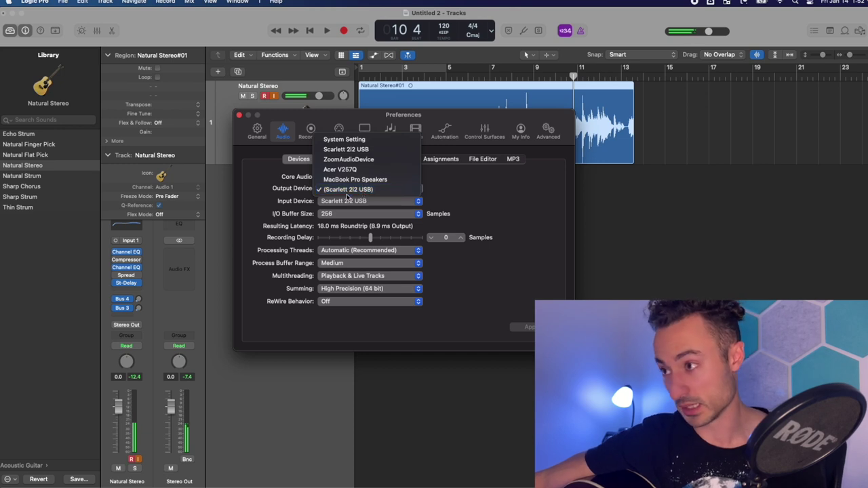
pyautogui.click(434, 196)
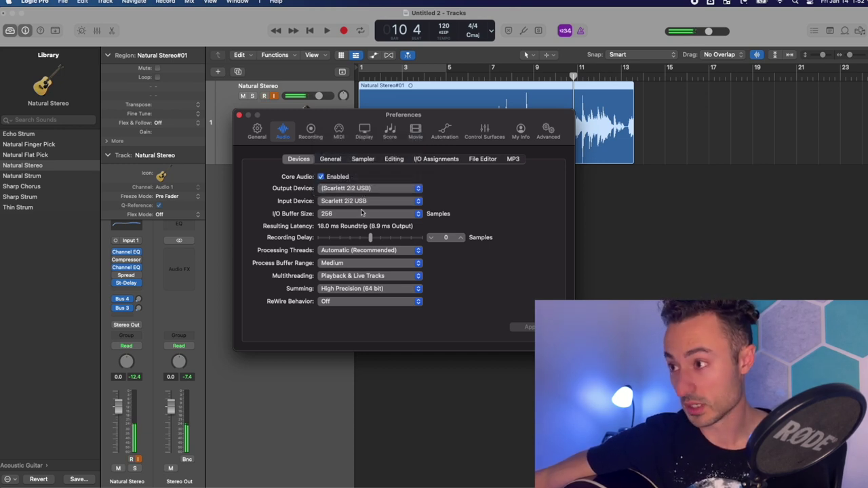
pyautogui.click(340, 204)
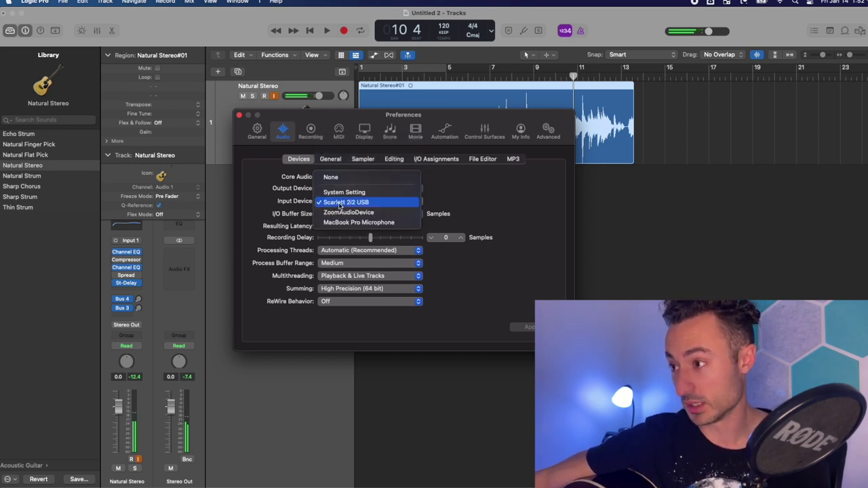
pyautogui.click(290, 199)
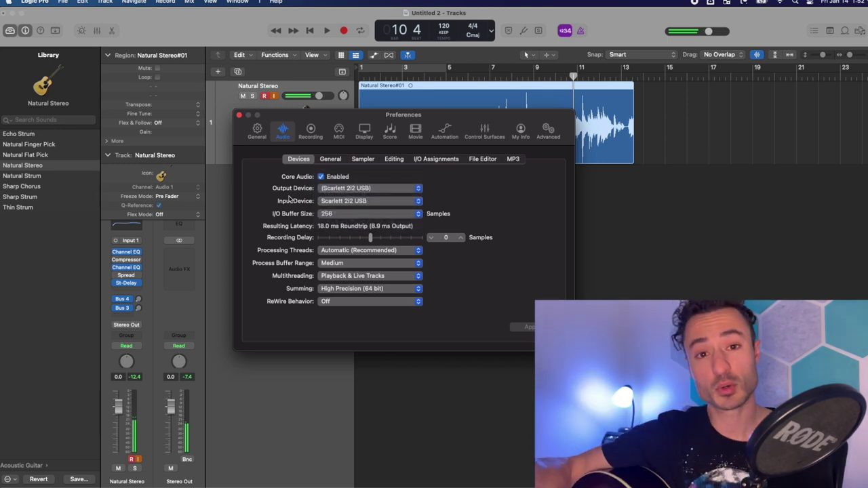
pyautogui.click(239, 116)
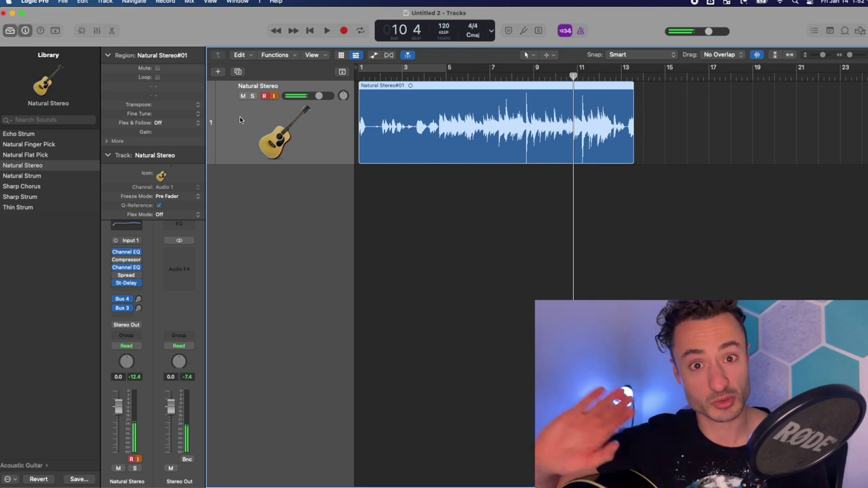
pyautogui.hotkey('ctrl', 'Right')
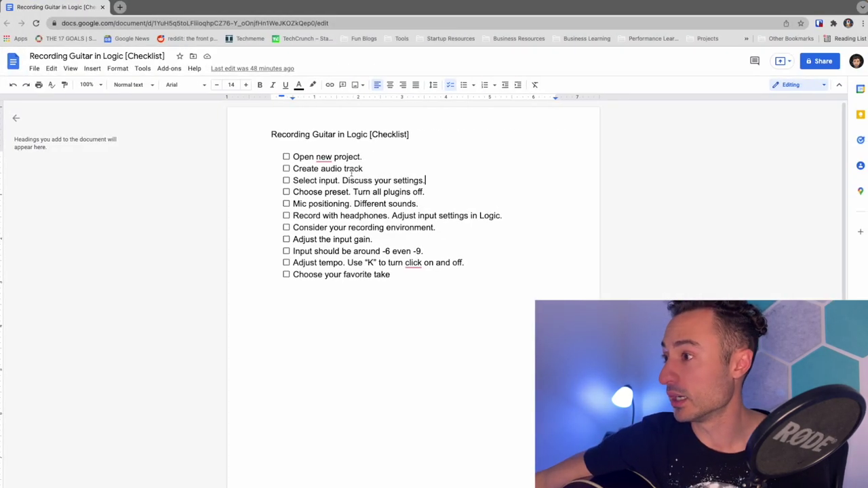
pyautogui.hotkey('ctrl', 'Left')
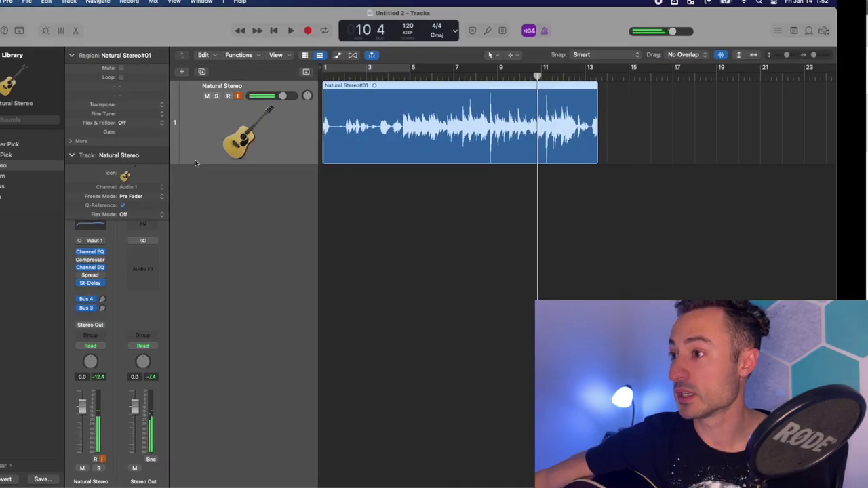
# Collapse the Region and Track inspector sections and bypass every plug-in on Natural Stereo
pyautogui.click(107, 55)
pyautogui.click(107, 73)
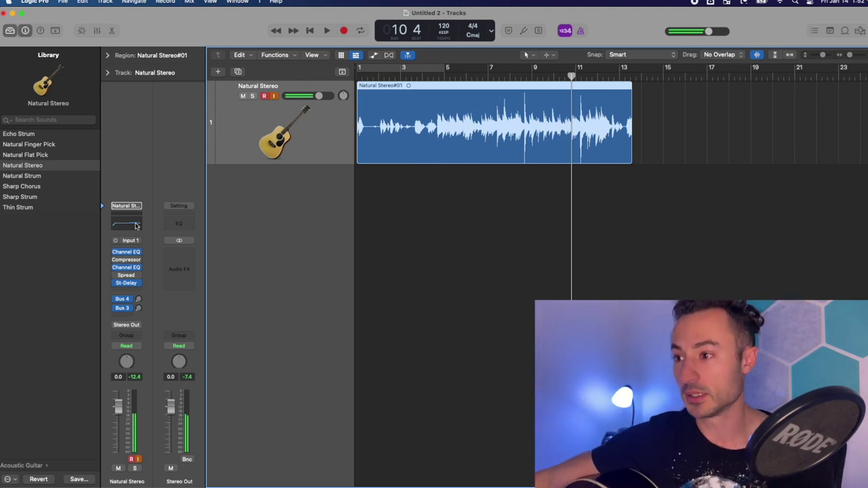
pyautogui.moveTo(114, 255)
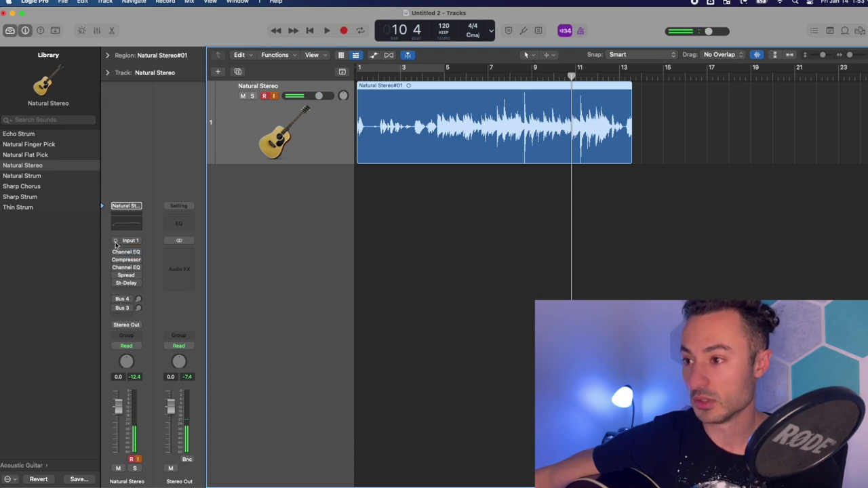
pyautogui.click(115, 252)
pyautogui.click(115, 252)
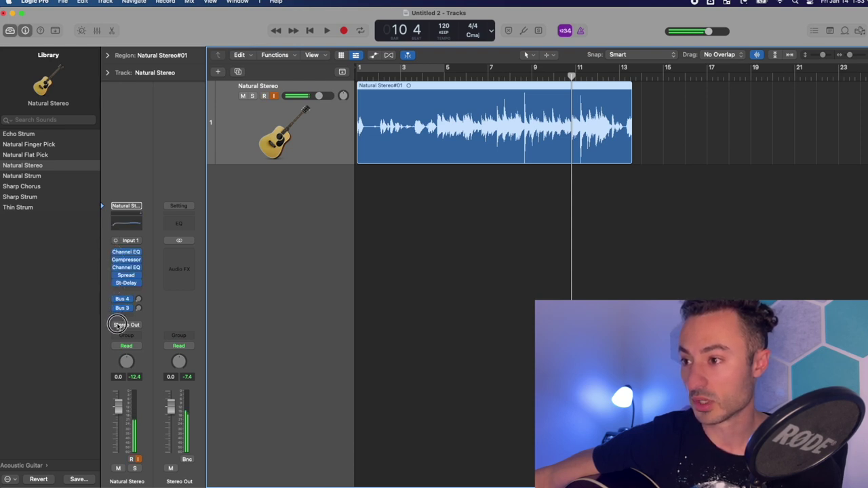
pyautogui.keyDown('alt'); pyautogui.click(115, 253); pyautogui.keyUp('alt')
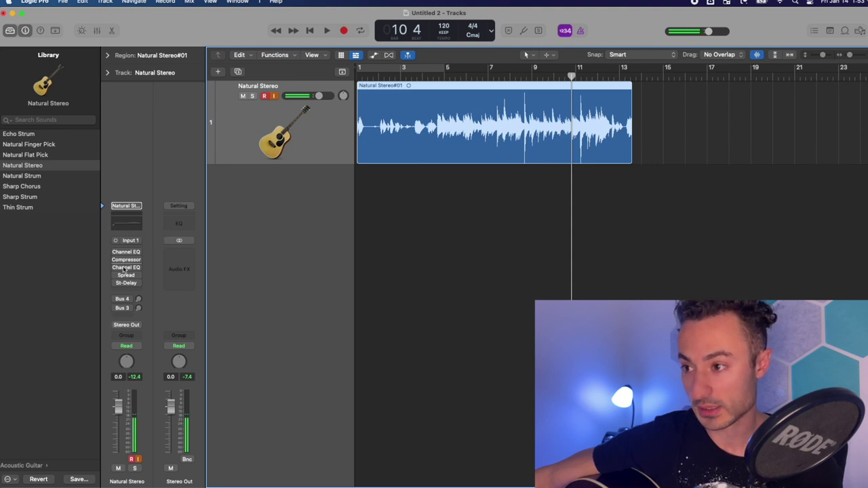
pyautogui.moveTo(115, 262)
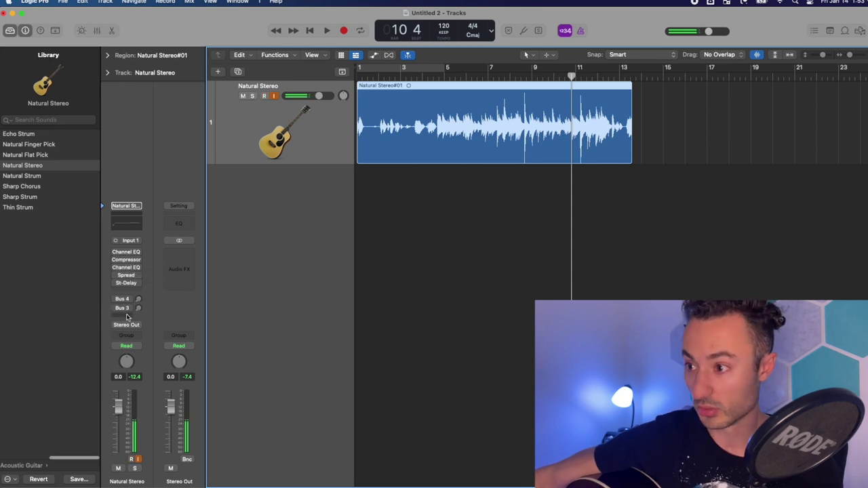
pyautogui.moveTo(128, 276)
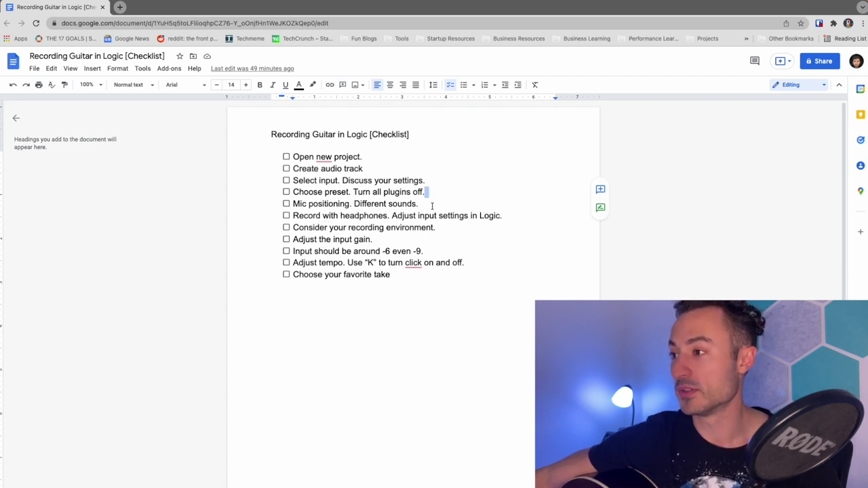
pyautogui.scroll(-1, 390, 218)
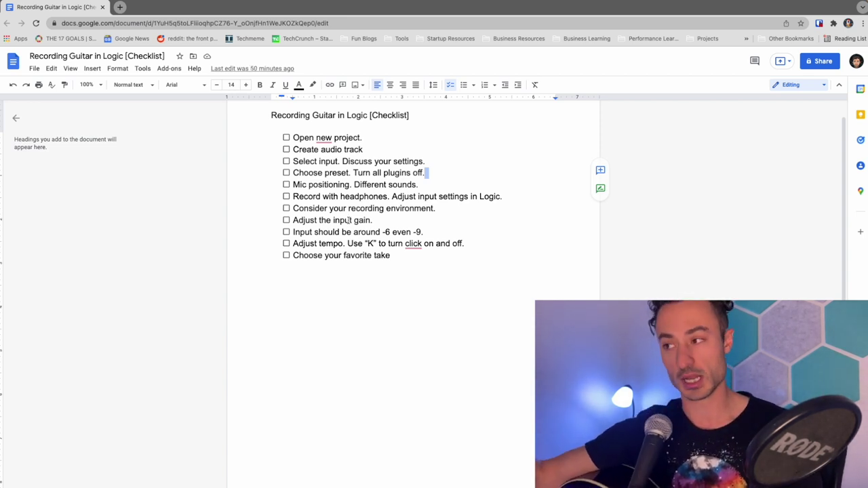
# Join the '-6 to -9' level line onto 'Adjust the input gain.', then return to Logic
pyautogui.click(436, 180)
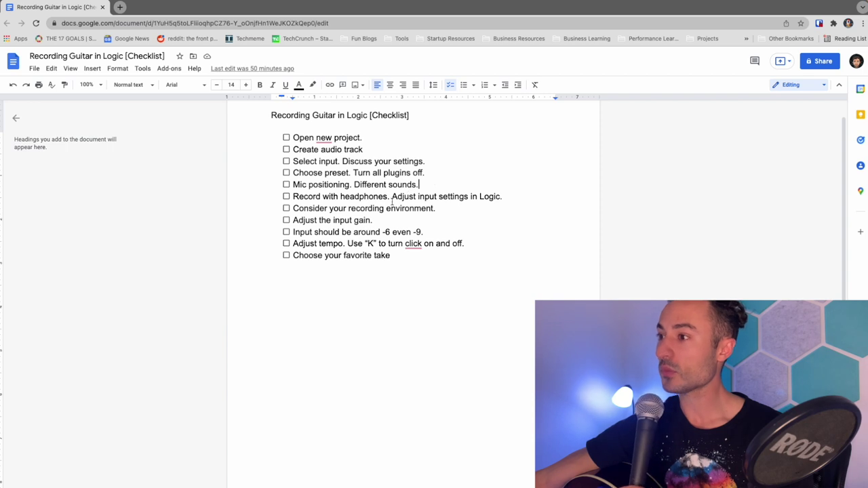
pyautogui.doubleClick(380, 220)
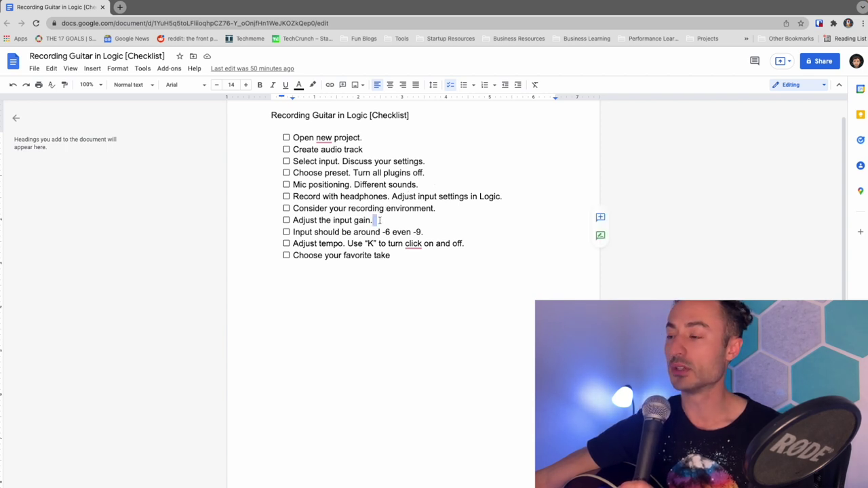
pyautogui.click(341, 232)
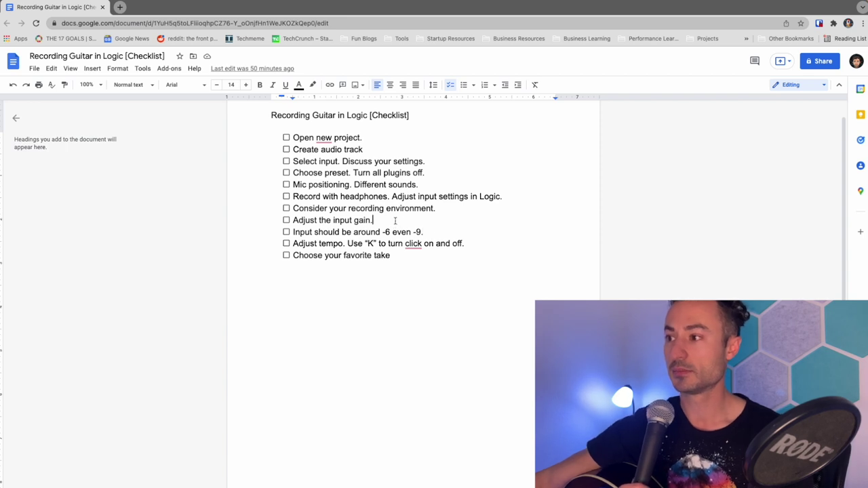
pyautogui.press('super+BackSpace')
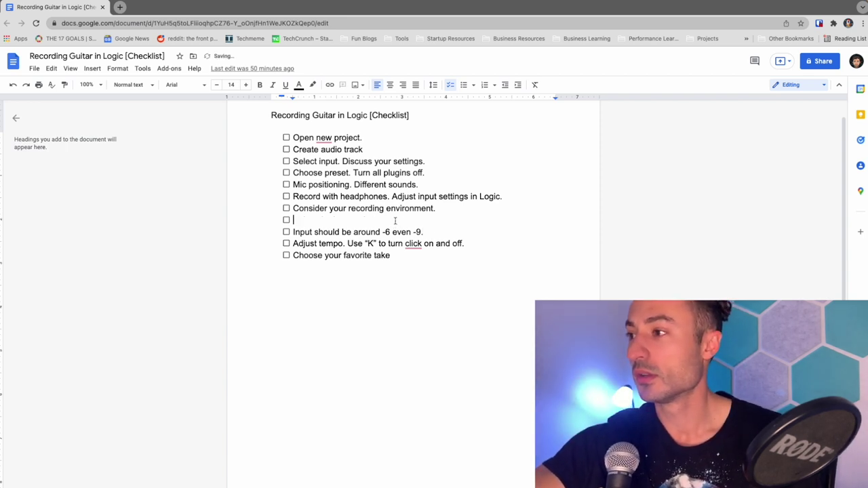
pyautogui.press('super+z')
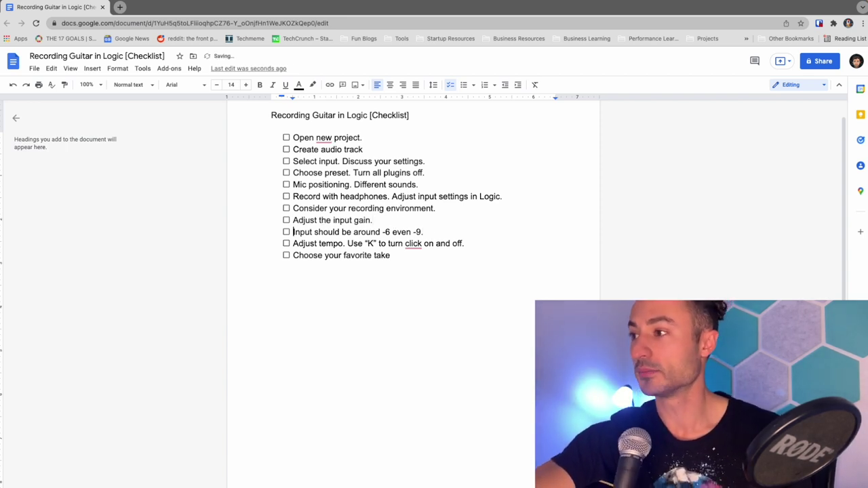
pyautogui.press('BackSpace')
pyautogui.press('BackSpace')
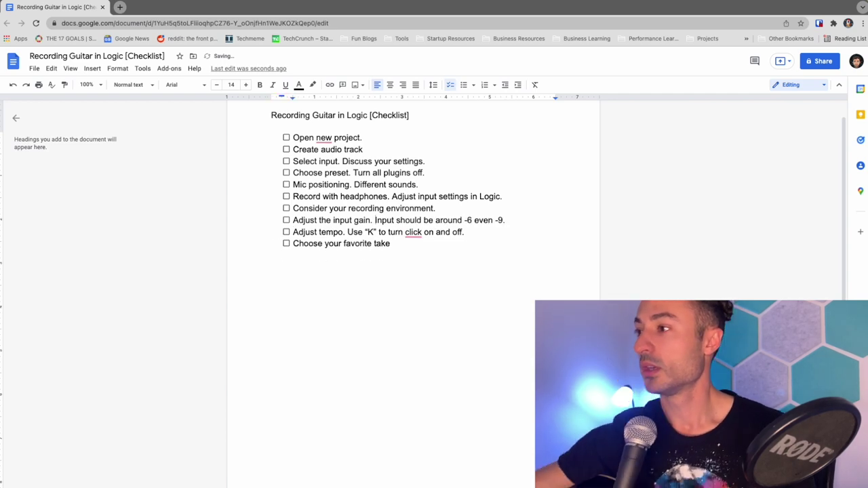
pyautogui.scroll(-1, 414, 203)
pyautogui.hotkey('ctrl', 'Left')
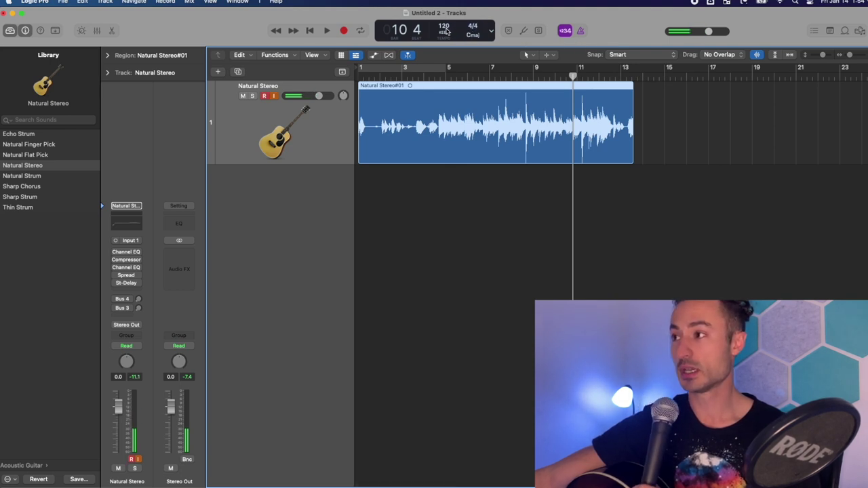
pyautogui.doubleClick(444, 28)
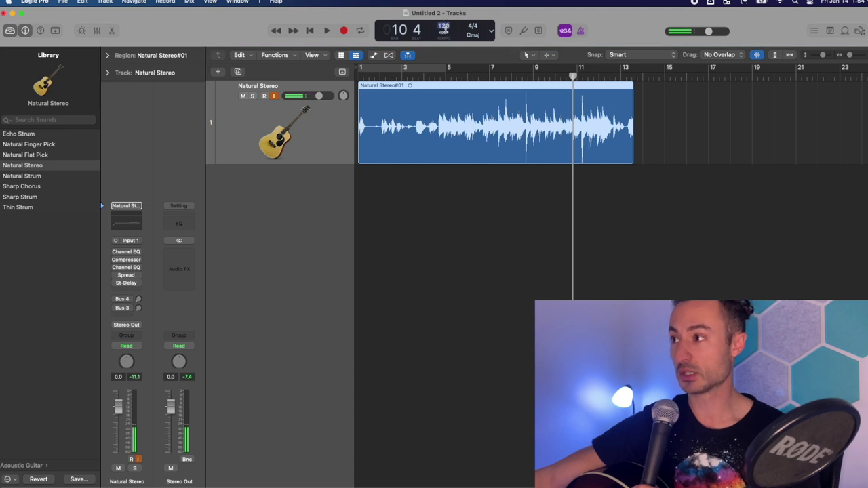
pyautogui.click(446, 34)
pyautogui.click(446, 34)
pyautogui.doubleClick(445, 27)
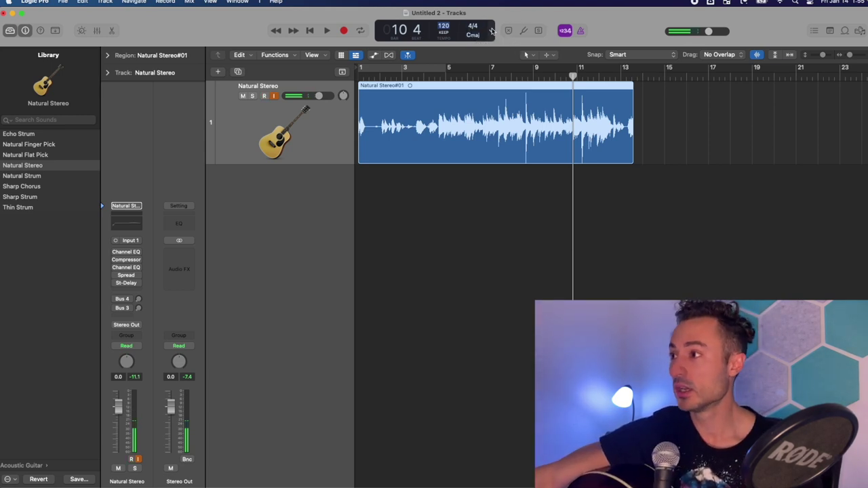
pyautogui.click(477, 31)
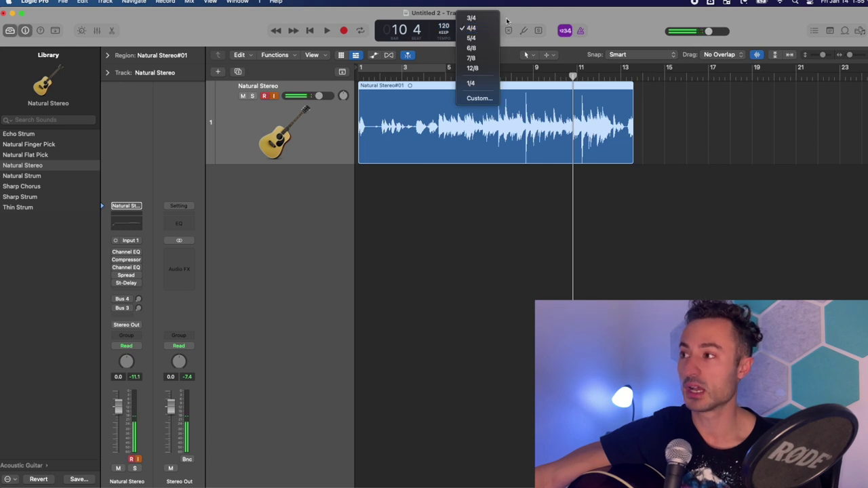
pyautogui.click(509, 19)
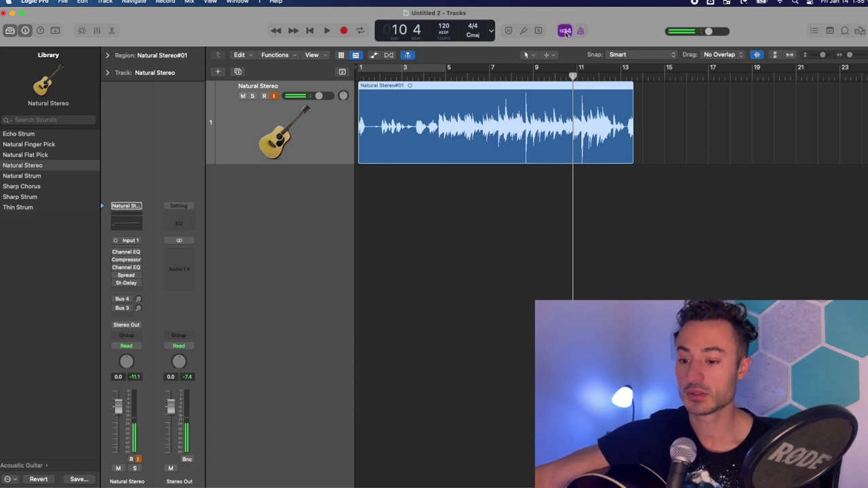
# Turn the metronome on and record a brief Natural Stereo#02 take near bar 18
pyautogui.press('space')
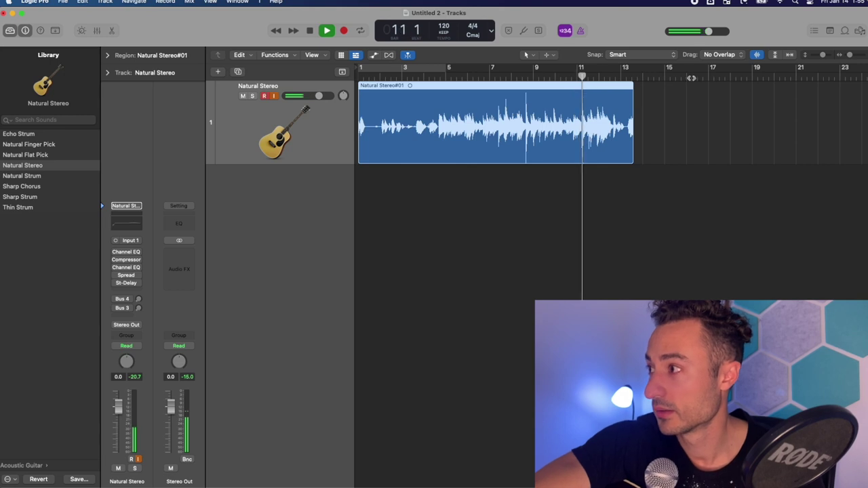
pyautogui.click(578, 34)
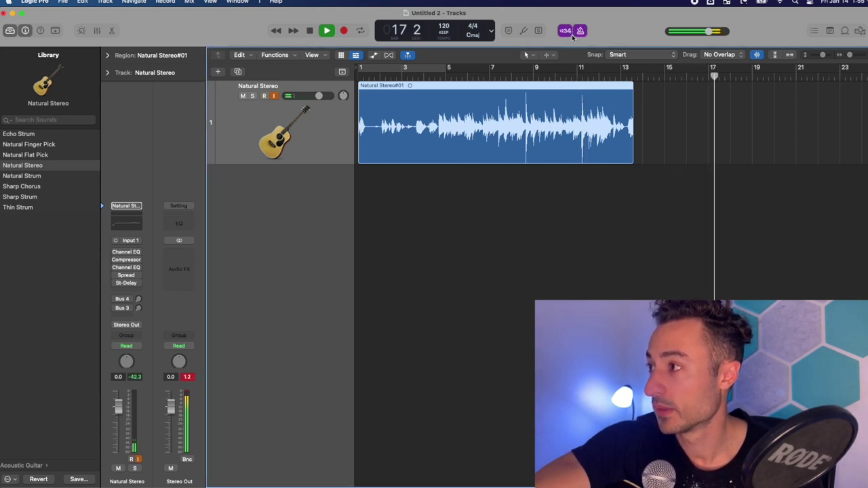
pyautogui.press('space')
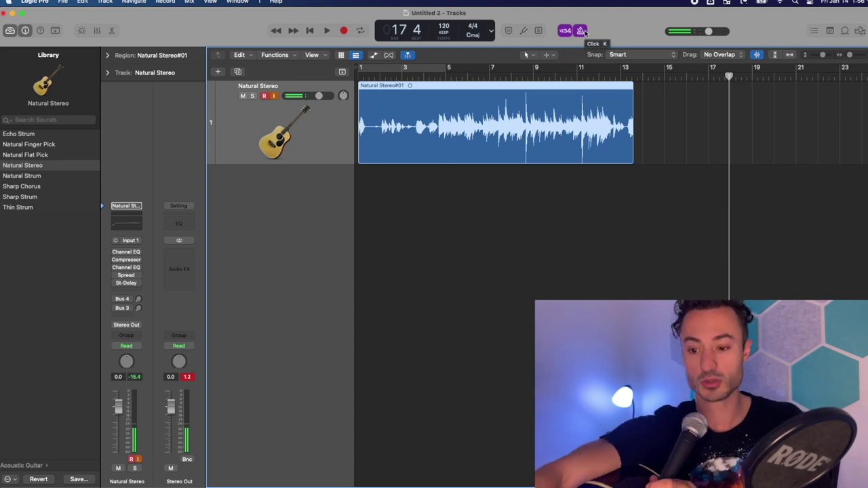
pyautogui.press('r')
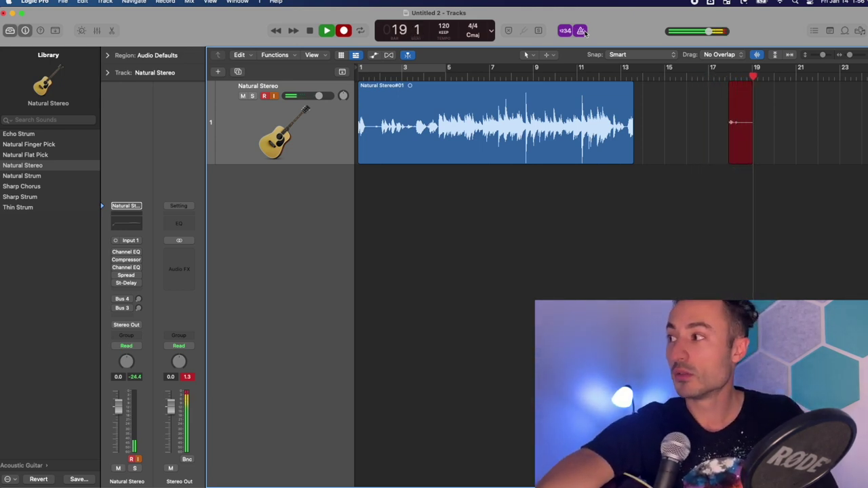
pyautogui.press('space')
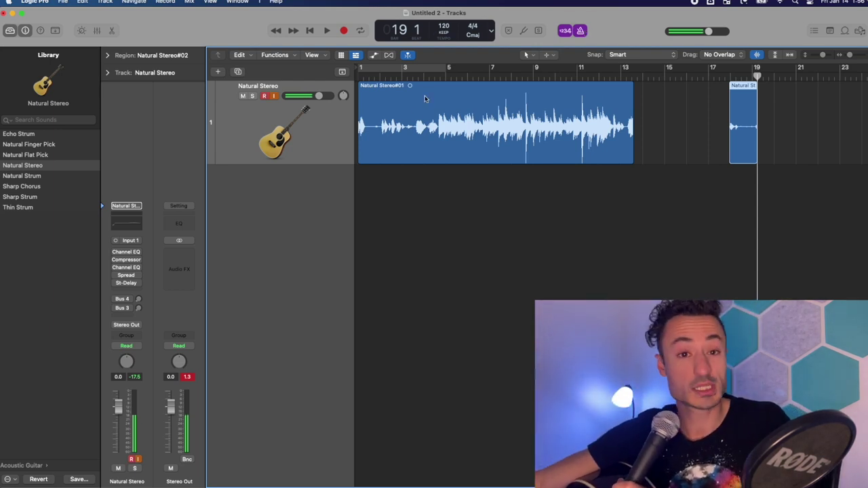
# Set the count-in to 2 bars, then record a trial take at bar 18 and undo it
pyautogui.click(161, 3)
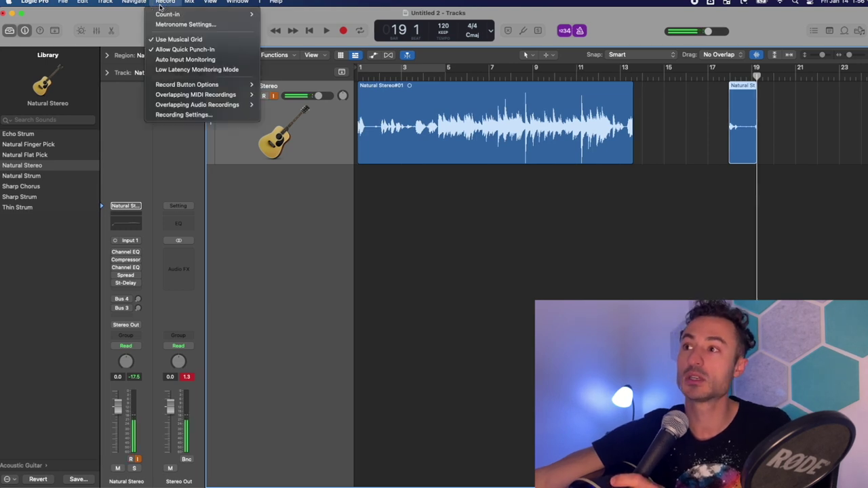
pyautogui.moveTo(163, 17)
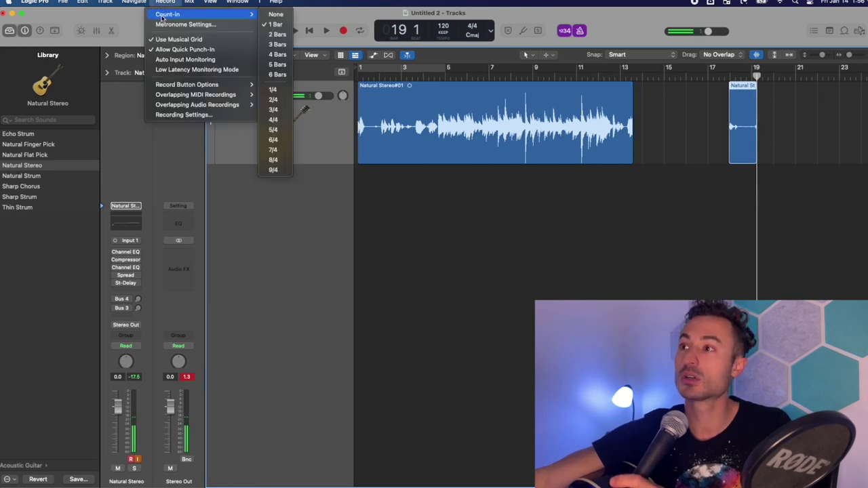
pyautogui.click(274, 35)
pyautogui.hscroll(3, 624, 109)
pyautogui.click(623, 73)
pyautogui.press('r')
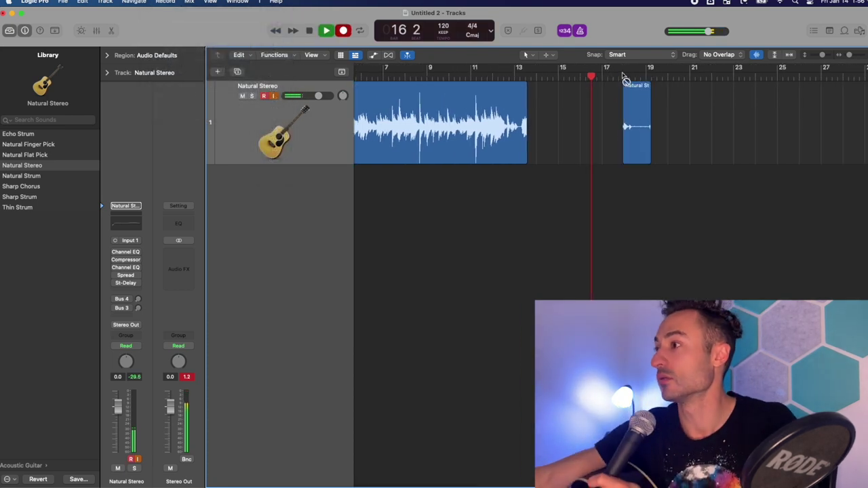
pyautogui.scroll(3, 603, 127)
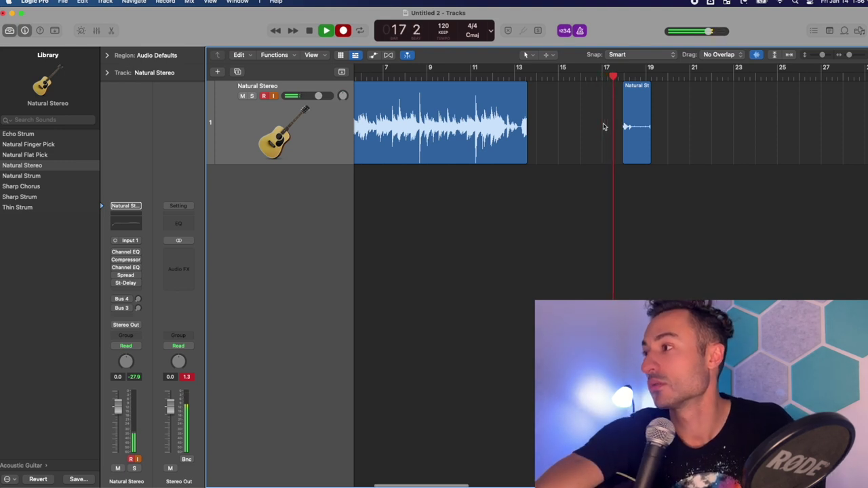
pyautogui.scroll(2, 604, 127)
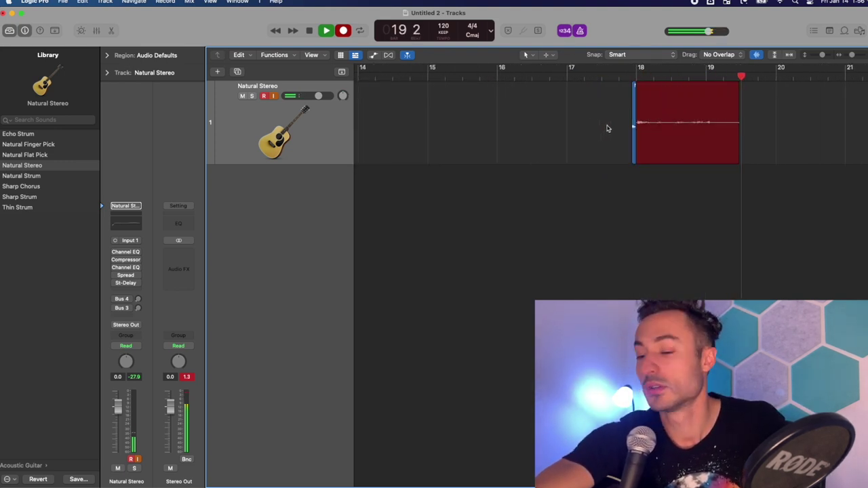
pyautogui.press('space')
pyautogui.press('super+z')
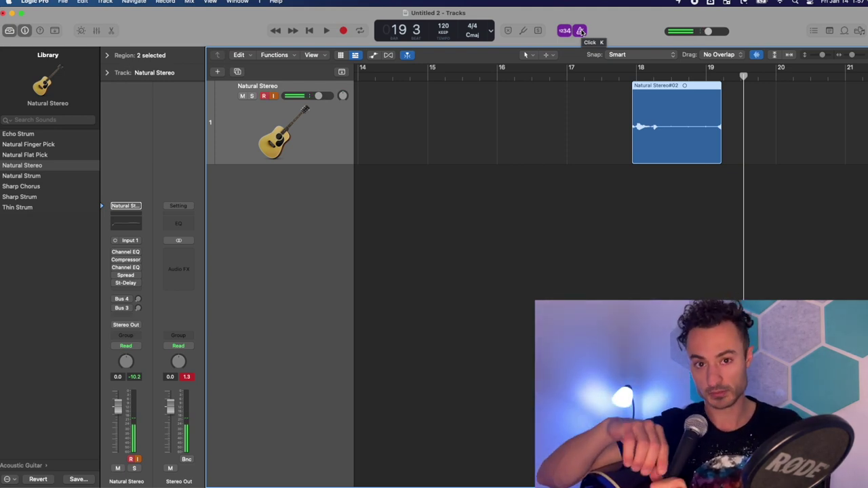
# Play back the short second region with the click on, then switch to the checklist
pyautogui.press('space')
pyautogui.click(580, 32)
pyautogui.click(581, 31)
pyautogui.press('space')
pyautogui.hotkey('ctrl', 'Right')
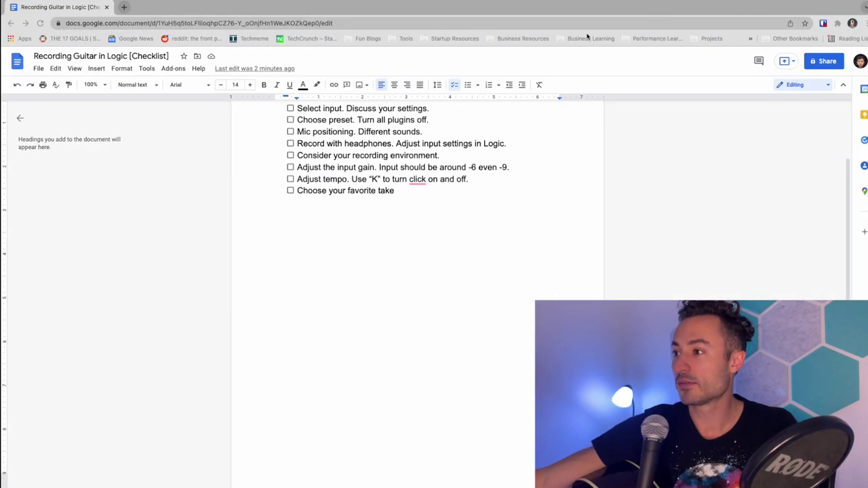
# Return to the Logic project and place the playhead at bar 3 of the first take
pyautogui.hotkey('ctrl', 'Left')
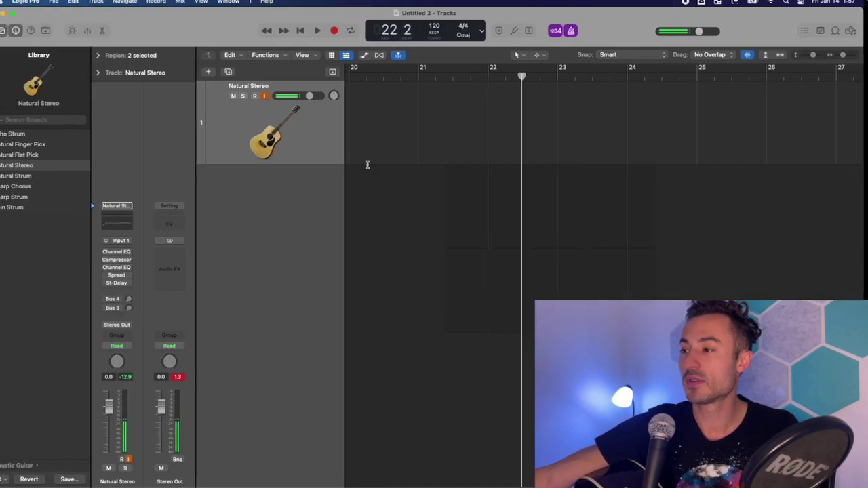
pyautogui.hotkey('ctrl', 'Right')
pyautogui.hotkey('ctrl', 'Left')
pyautogui.hscroll(-10, 384, 89)
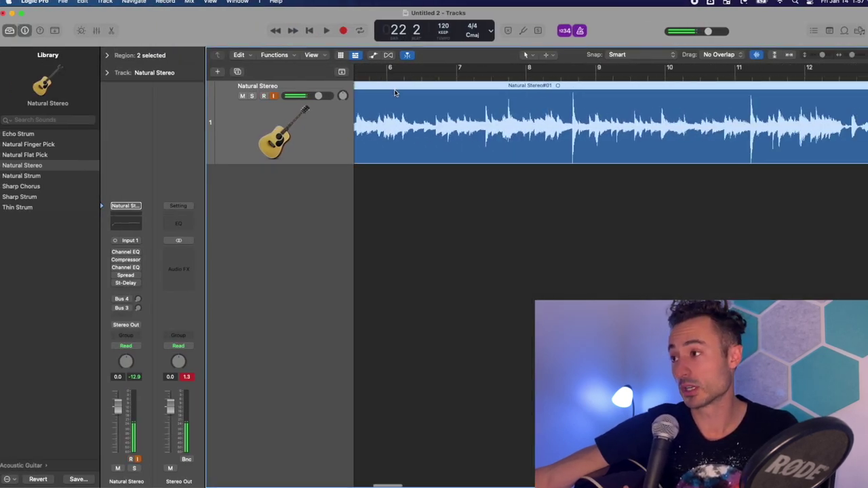
pyautogui.hscroll(8, 388, 93)
pyautogui.hscroll(3, 390, 96)
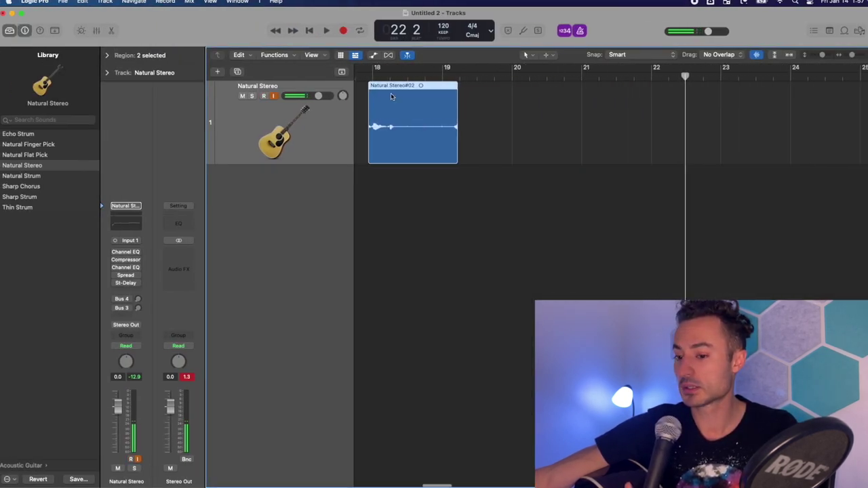
pyautogui.click(516, 74)
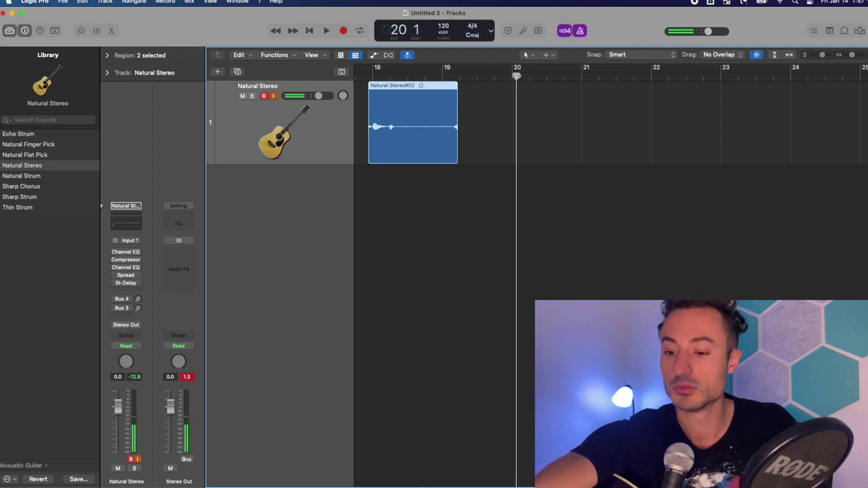
pyautogui.hscroll(-15, 517, 76)
pyautogui.scroll(-3, 520, 72)
pyautogui.hscroll(-5, 520, 72)
pyautogui.click(410, 75)
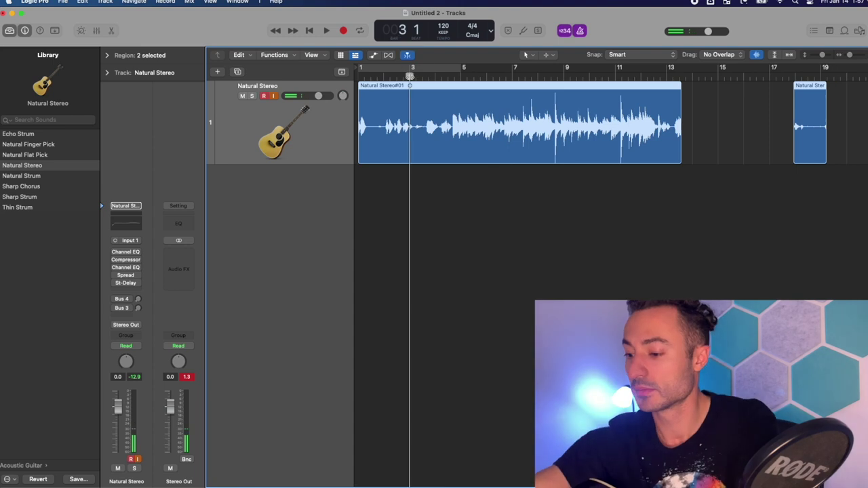
# Record a second guitar pass from bar 3 to about bar 6, creating Take 2
pyautogui.press('r')
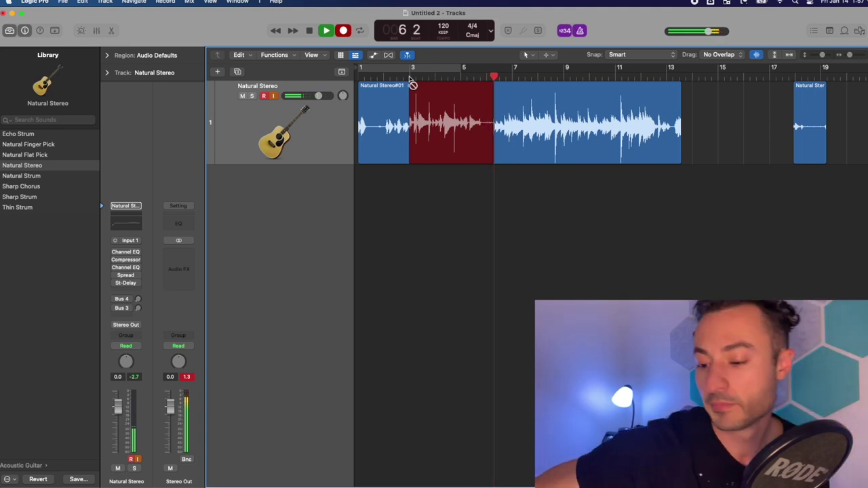
pyautogui.press('space')
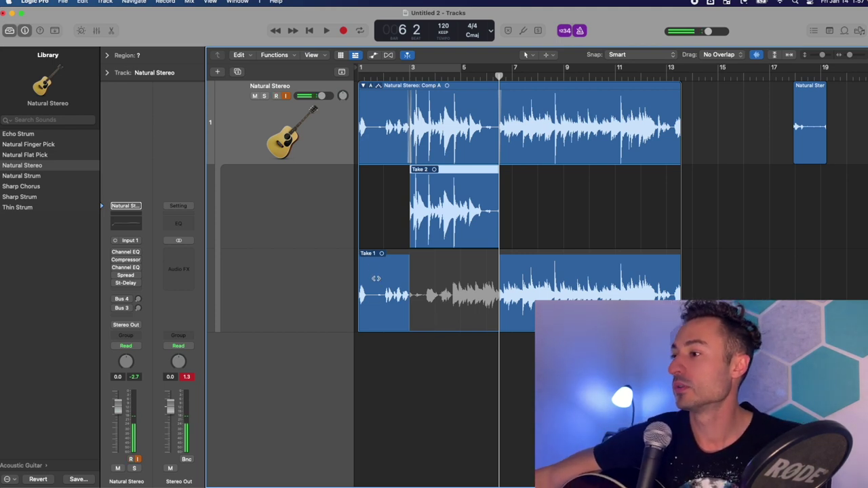
# Extend Take 1's portion of the comp, then collapse the take folder to Comp A
pyautogui.click(363, 86)
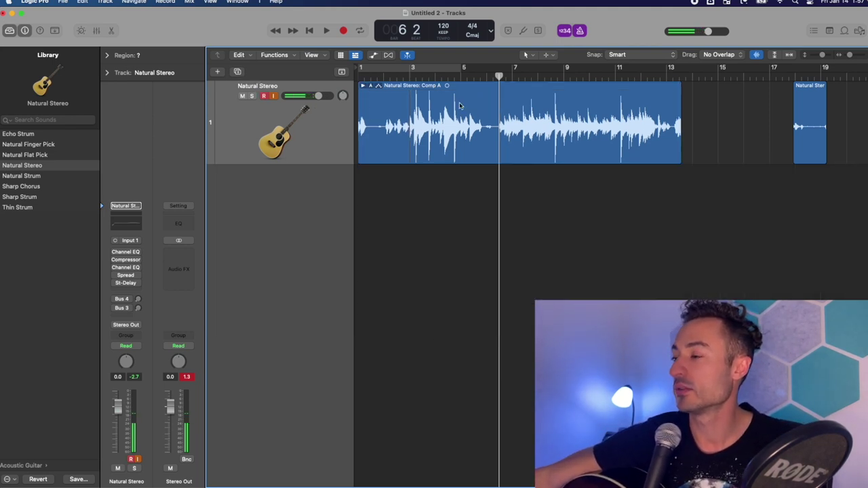
pyautogui.click(364, 86)
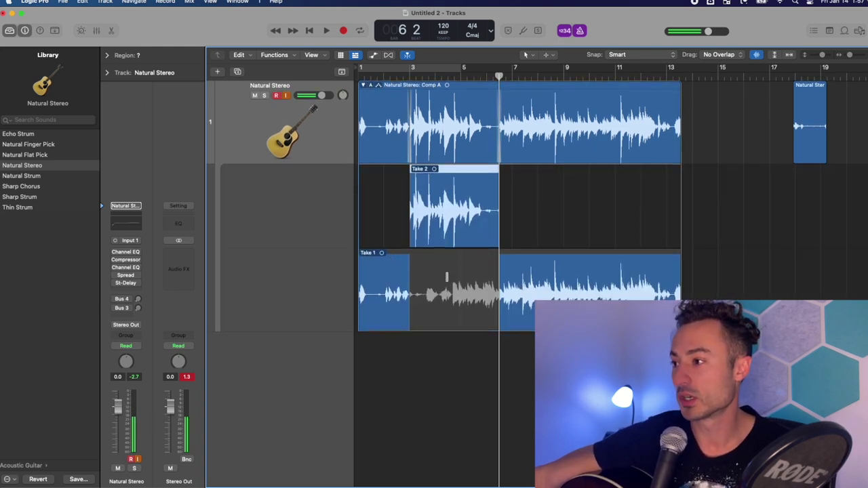
pyautogui.moveTo(408, 281); pyautogui.dragTo(441, 280)
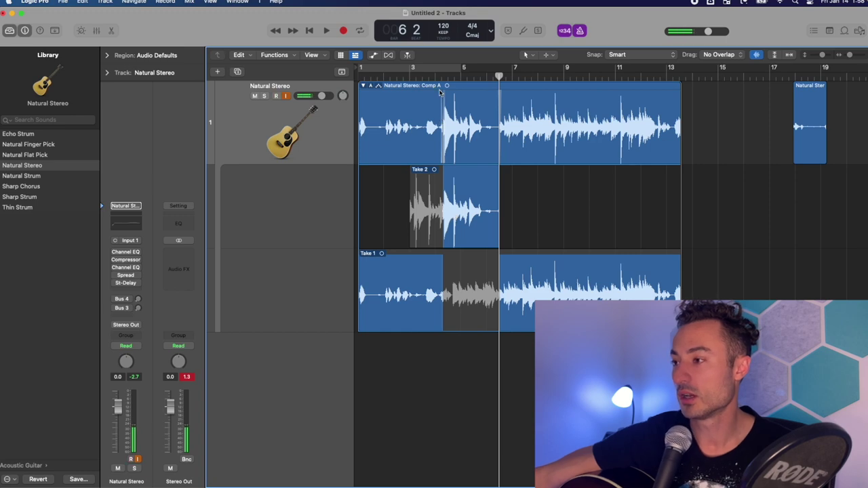
pyautogui.press('super+Right')
pyautogui.press('super+Right')
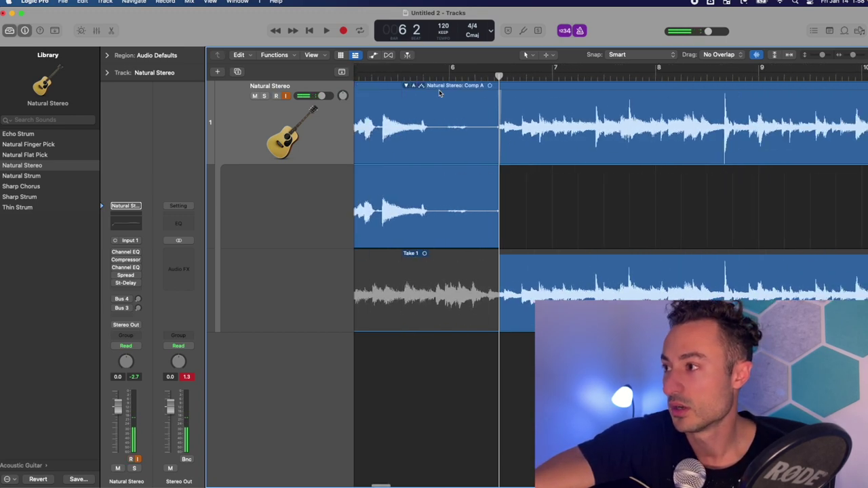
pyautogui.press('z')
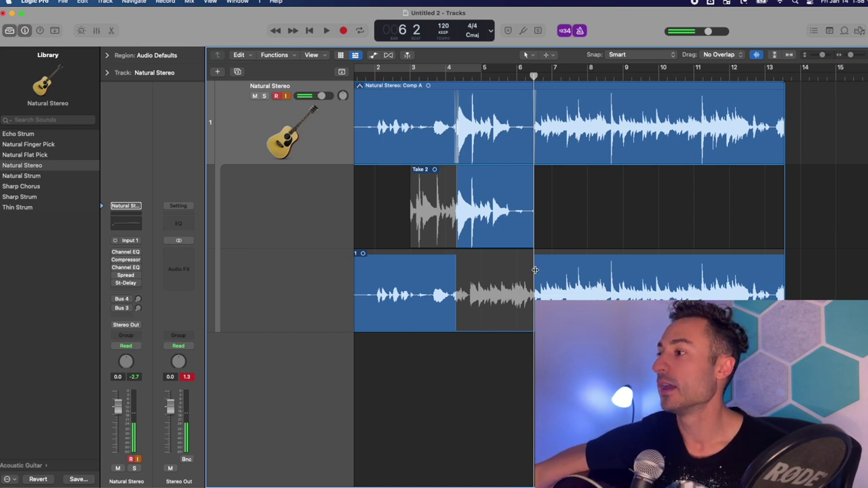
pyautogui.hscroll(-3, 546, 146)
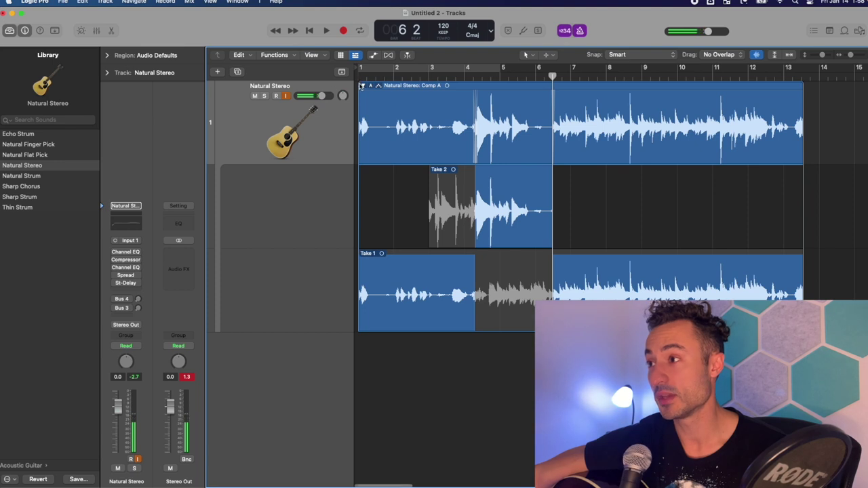
pyautogui.click(362, 86)
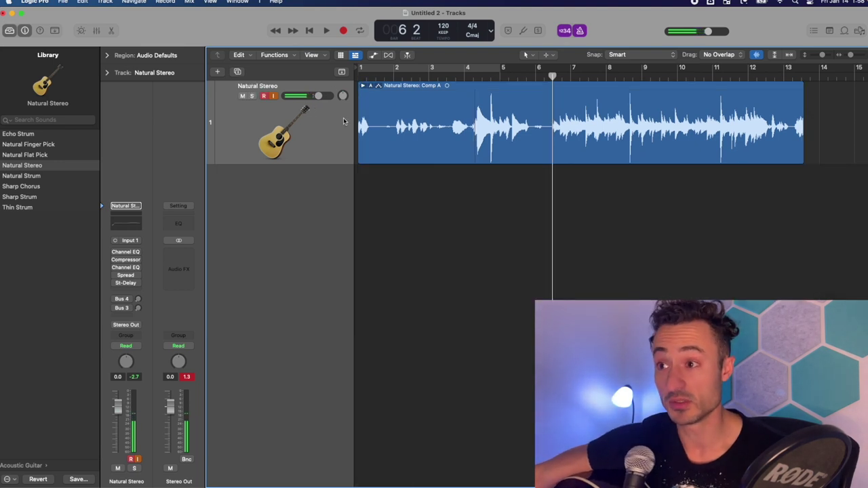
# Expand the Region inspector and try the default region gain, returning it to zero
pyautogui.click(107, 55)
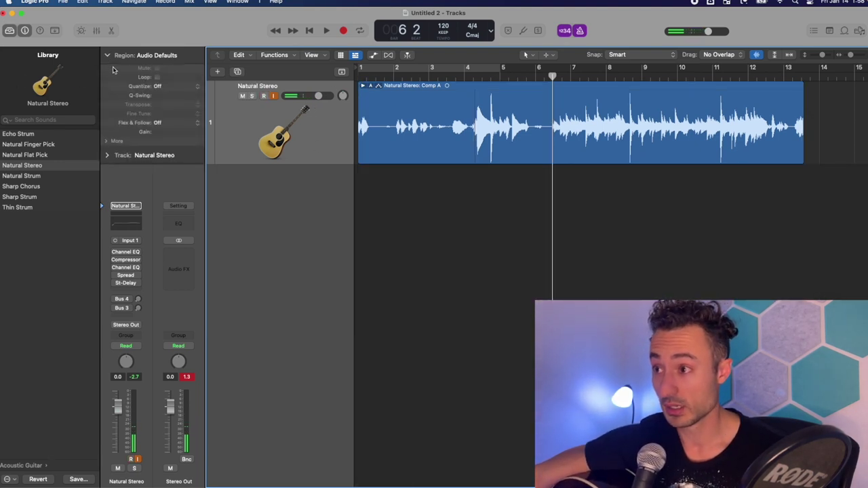
pyautogui.press('super+a')
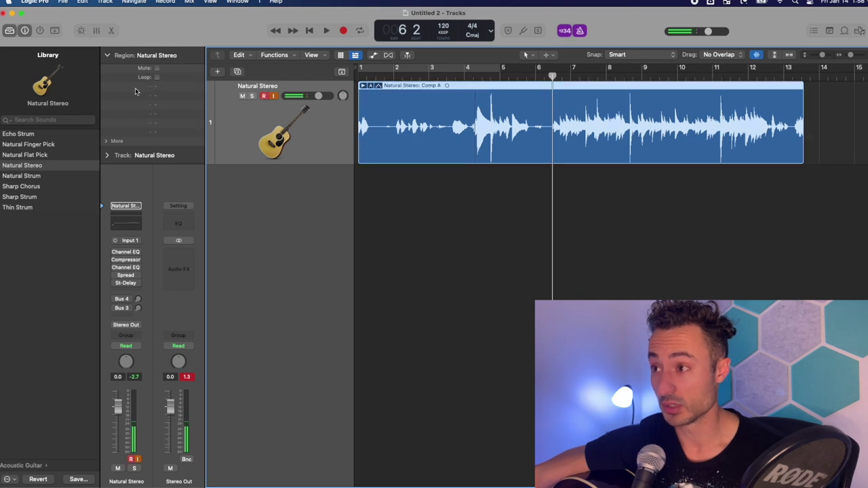
pyautogui.click(372, 179)
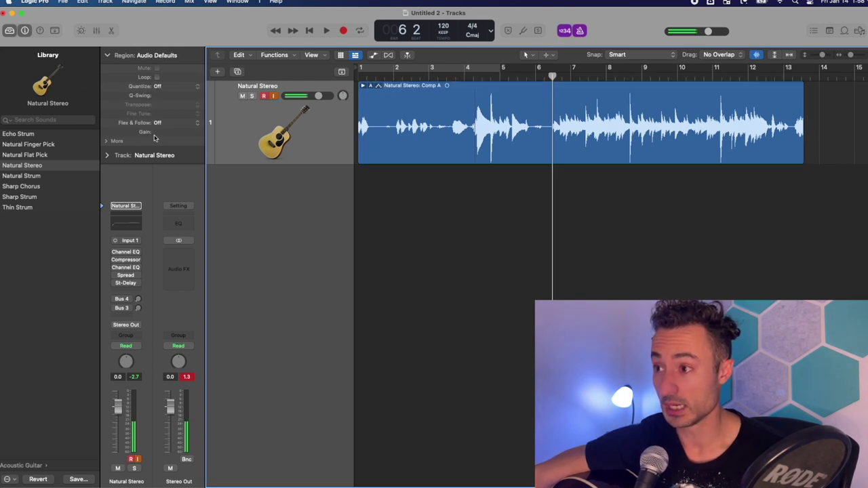
pyautogui.moveTo(154, 134); pyautogui.dragTo(154, 109)
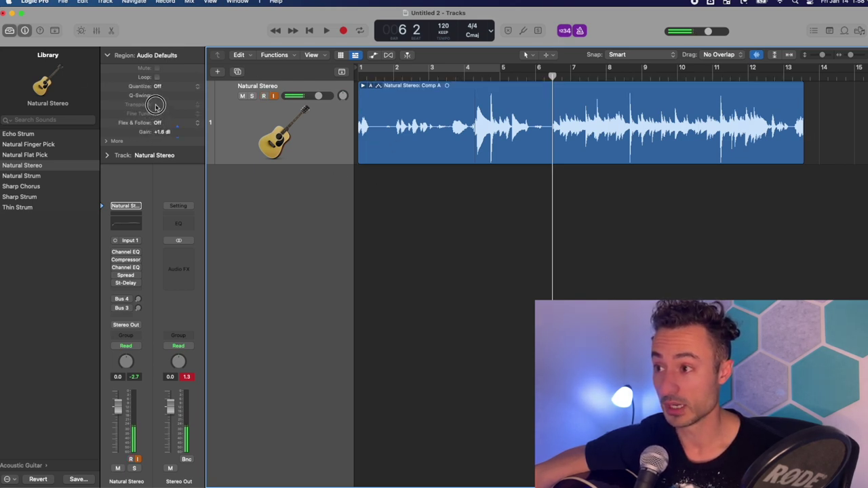
pyautogui.moveTo(156, 145); pyautogui.dragTo(156, 158)
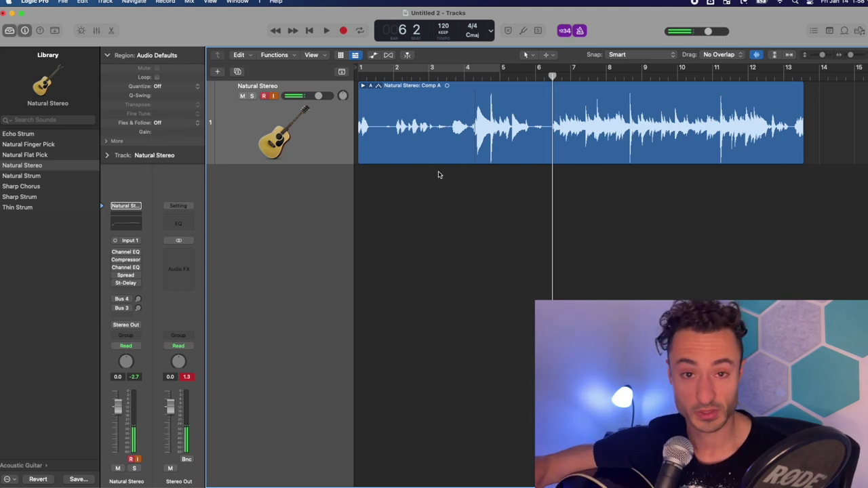
# Select the short region at bar 18 and raise its gain to +6.5 dB
pyautogui.hscroll(5, 465, 183)
pyautogui.hscroll(10, 465, 183)
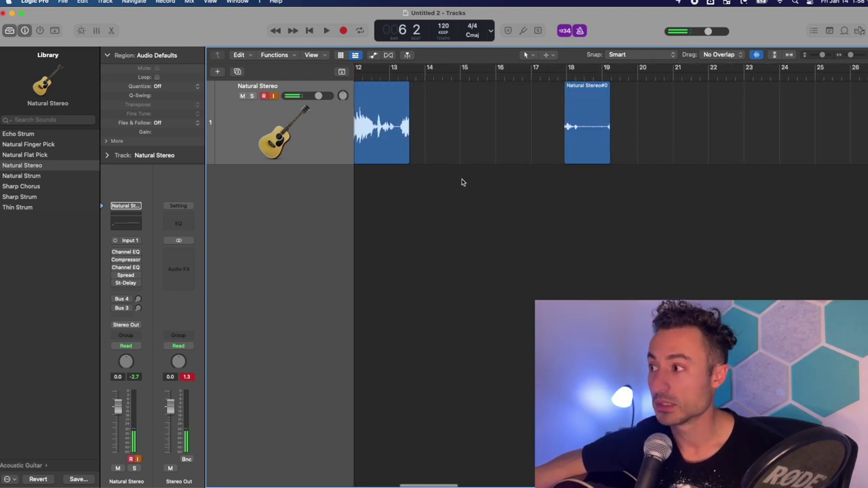
pyautogui.click(592, 145)
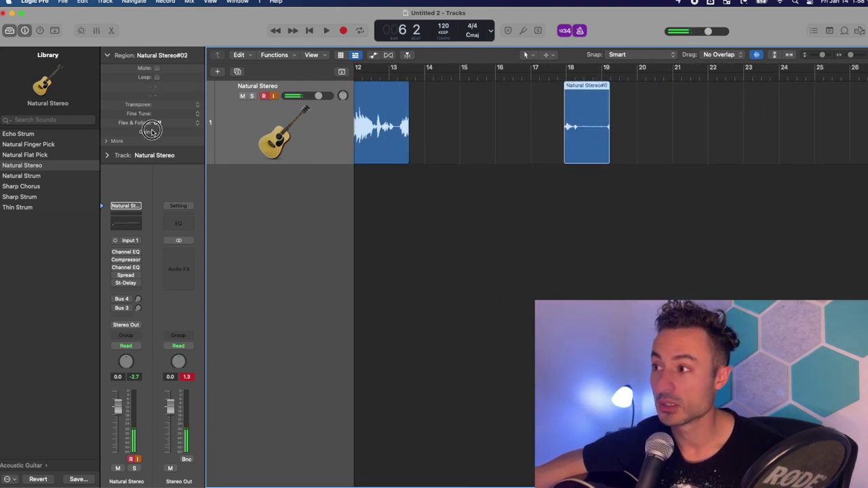
pyautogui.moveTo(161, 135); pyautogui.dragTo(166, 55)
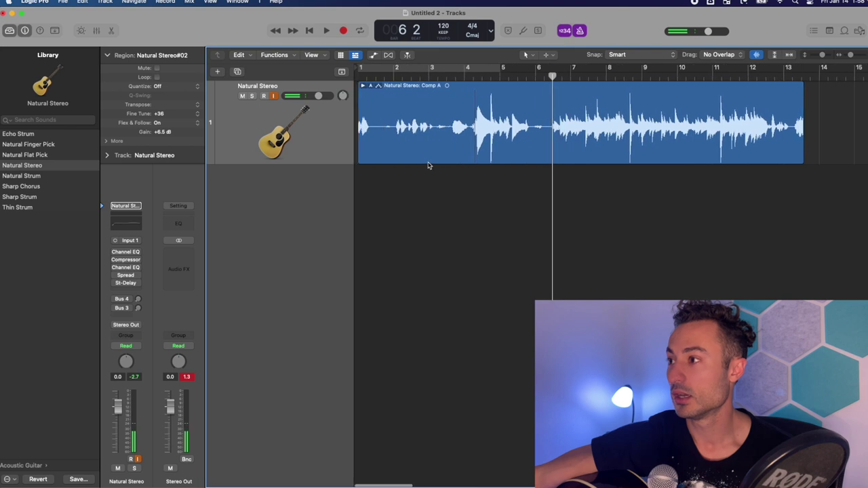
# Open the take folder's comp menu and dismiss it without changes
pyautogui.click(369, 86)
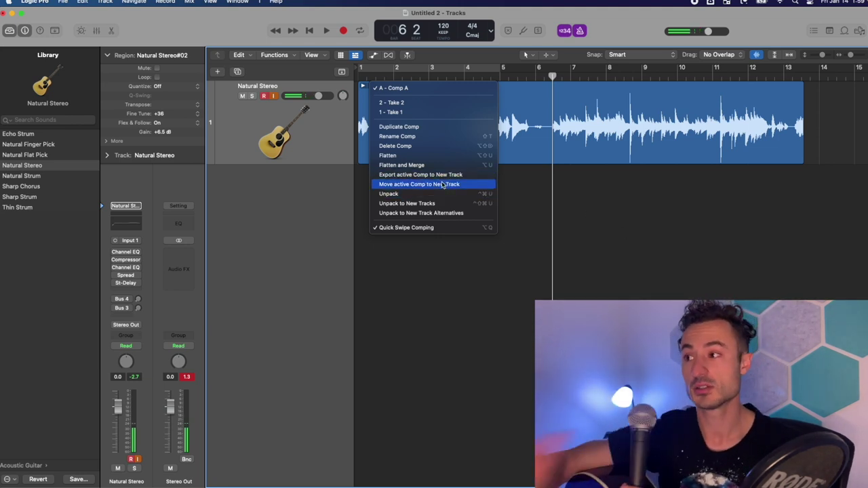
pyautogui.click(258, 148)
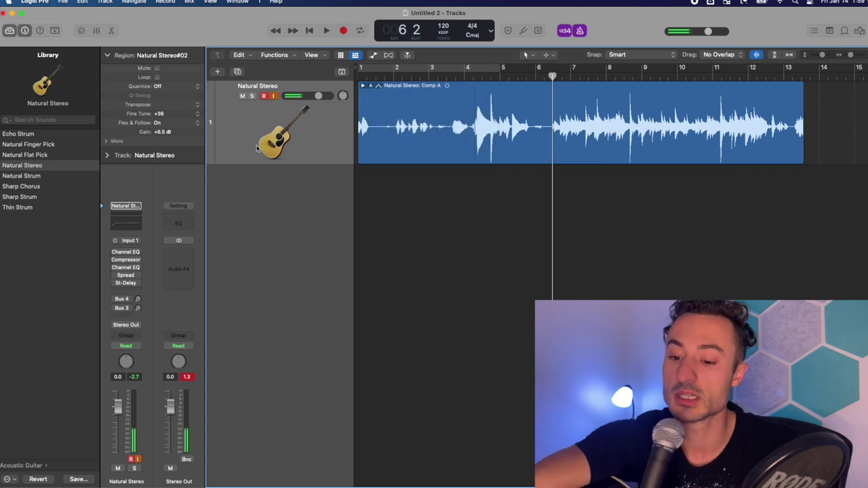
# Add a new track below the guitar track and move the Comp A take folder onto it
pyautogui.press('super+d')
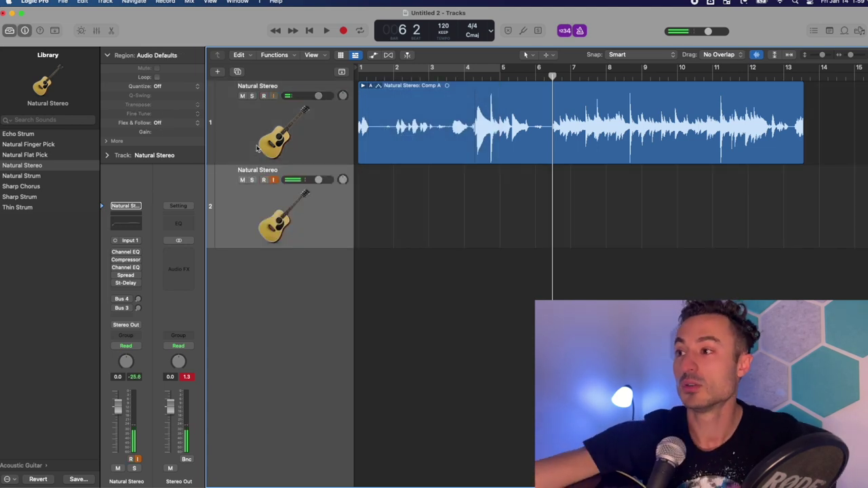
pyautogui.hscroll(2, 313, 174)
pyautogui.click(294, 211)
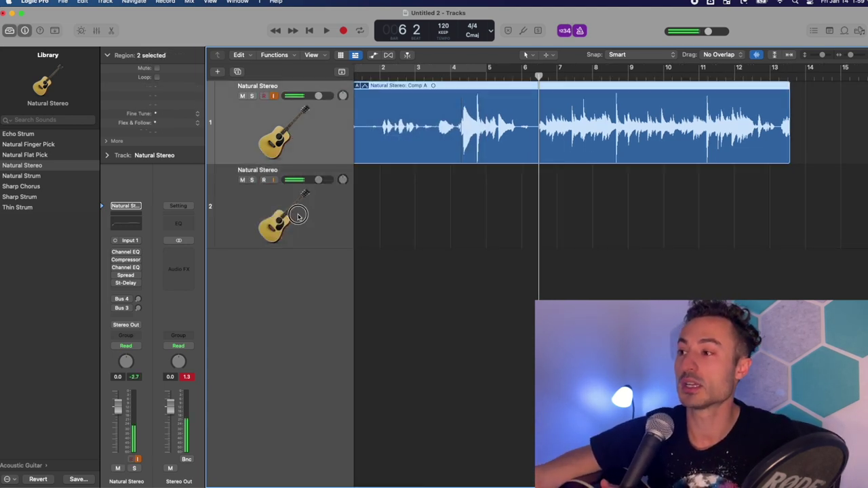
pyautogui.click(425, 196)
pyautogui.moveTo(467, 119); pyautogui.dragTo(472, 205)
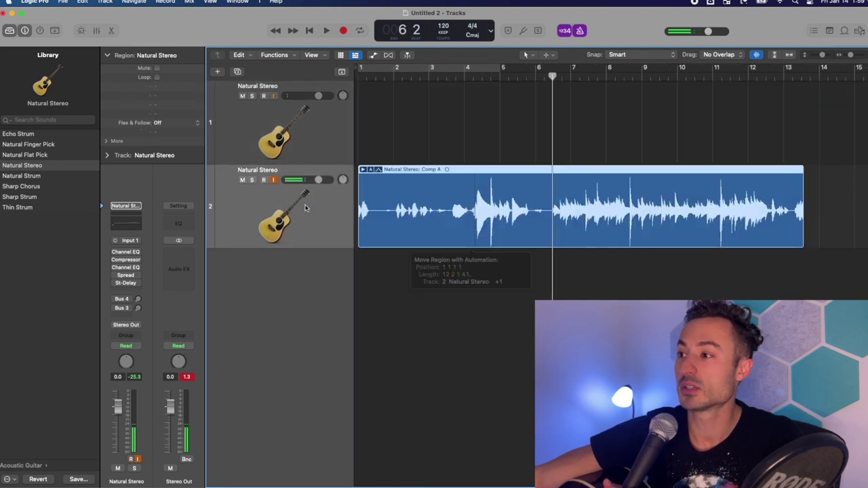
# Rename track 2 to 'EXTRAS' and track 1 to 'Lead'
pyautogui.doubleClick(256, 170)
pyautogui.write('EXTRAS')
pyautogui.press('Return')
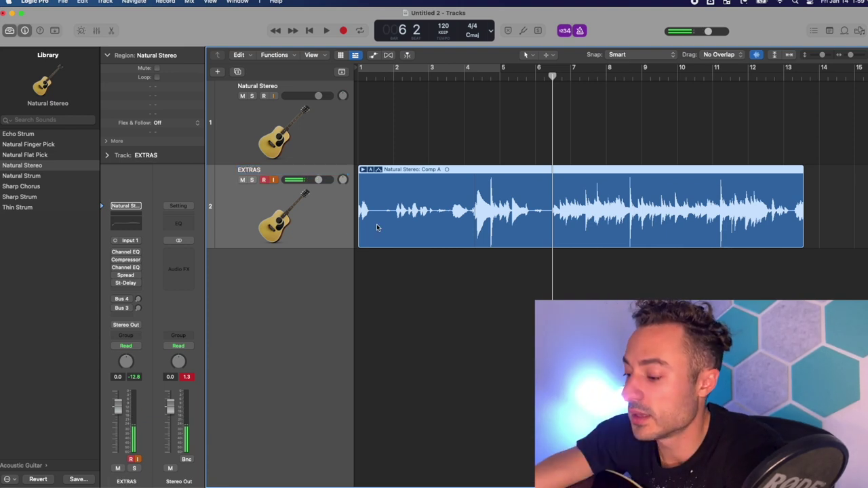
pyautogui.click(370, 122)
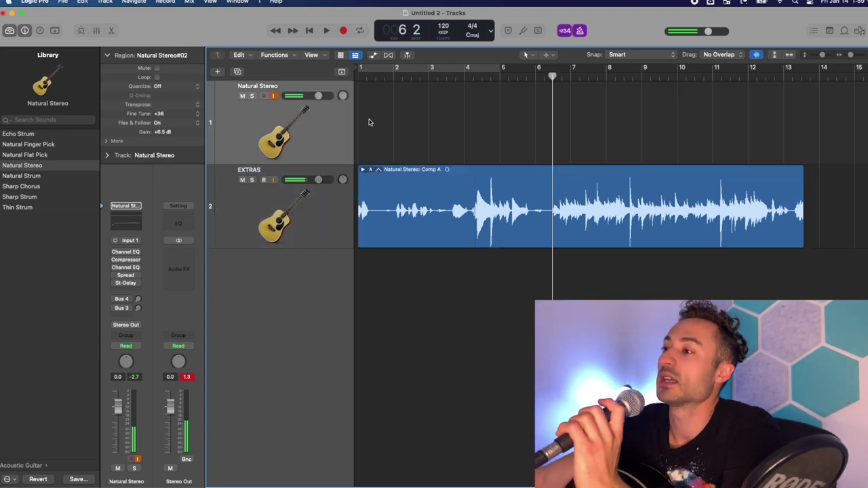
pyautogui.doubleClick(258, 86)
pyautogui.write('Lead')
pyautogui.press('Return')
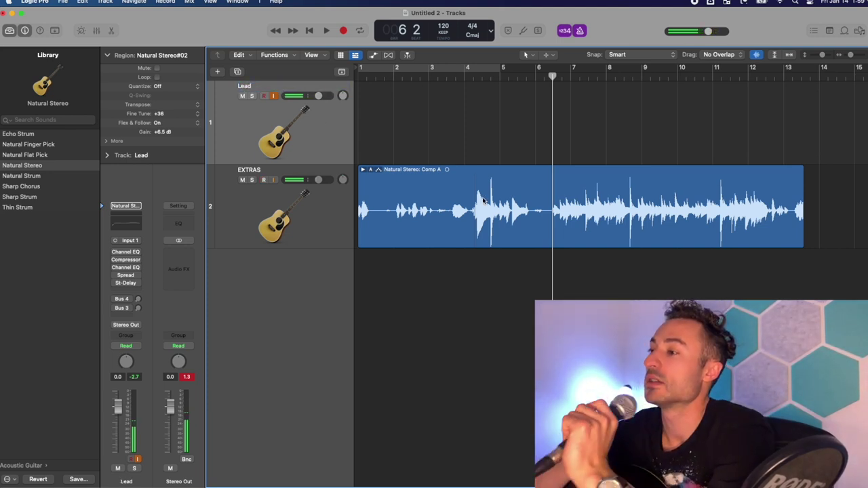